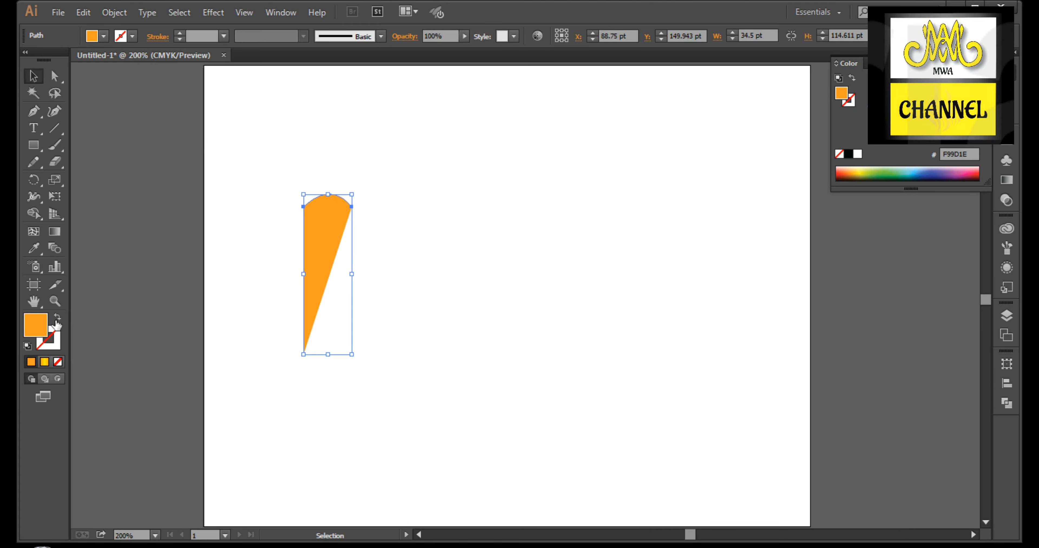
- Swap the fill and stroke of the arched shape to give it an orange outline with no fill
click(57, 318)
click(244, 176)
drag(245, 177, 324, 227)
- Extend the arch path with the Pen tool straight down from its open end, level with the foot of the other stem
click(55, 76)
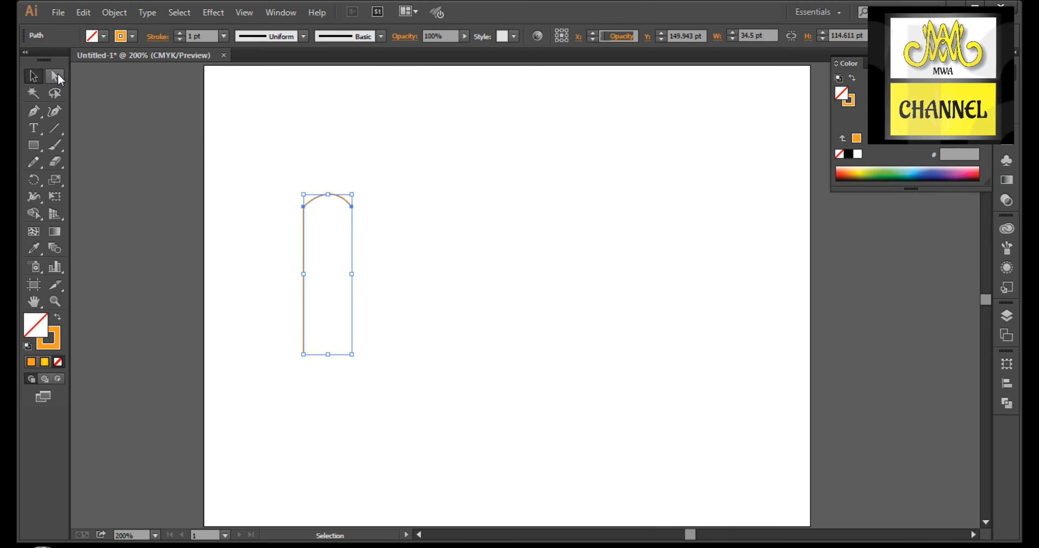
click(36, 113)
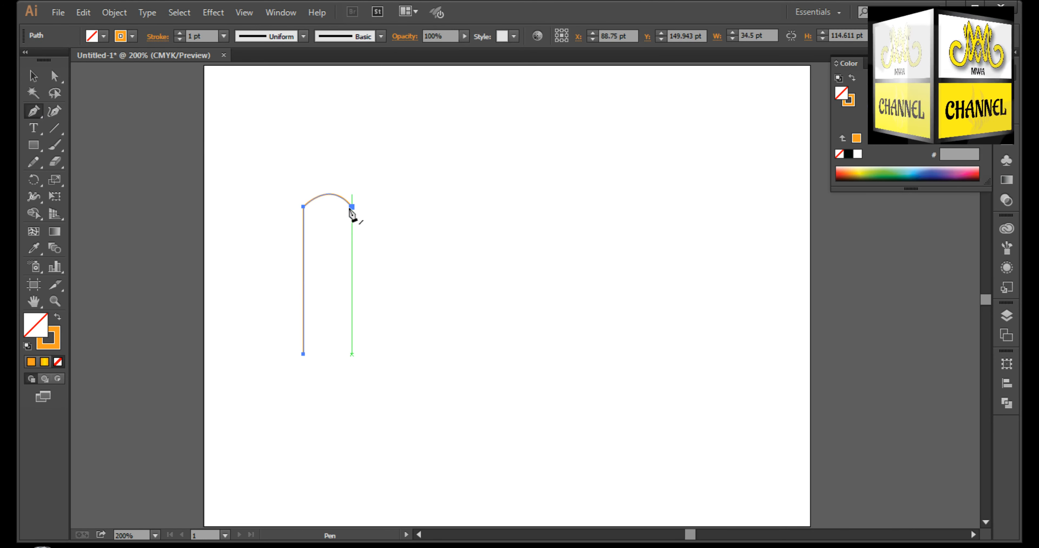
click(352, 207)
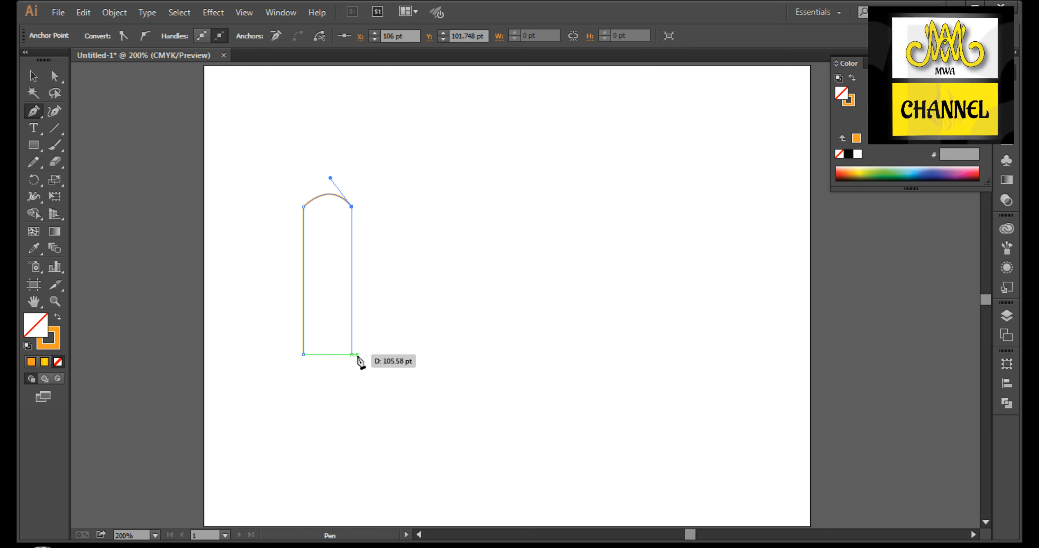
click(352, 354)
- Round the top of the arch with a corner radius of 17.41 pt
click(34, 76)
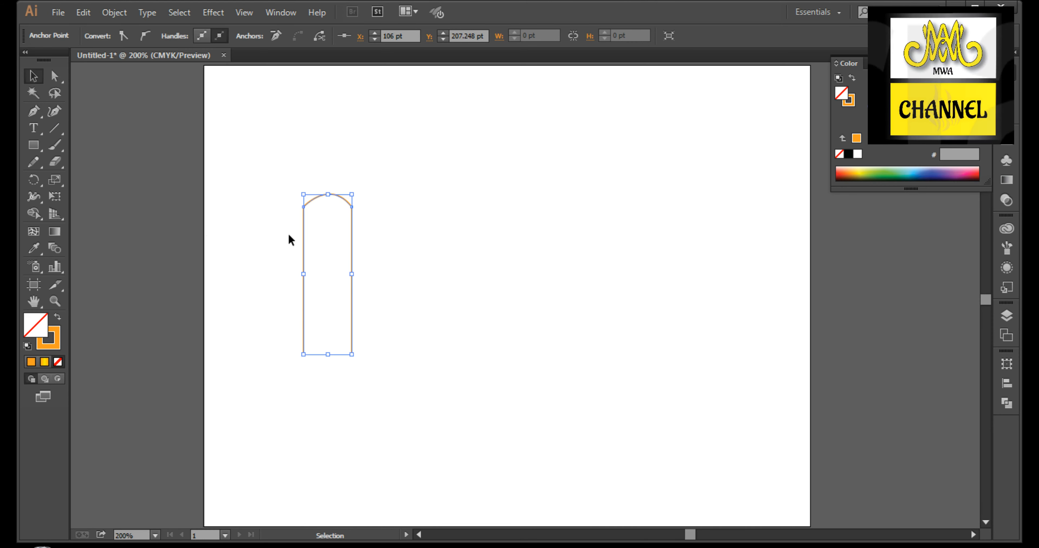
drag(273, 181, 342, 260)
click(54, 78)
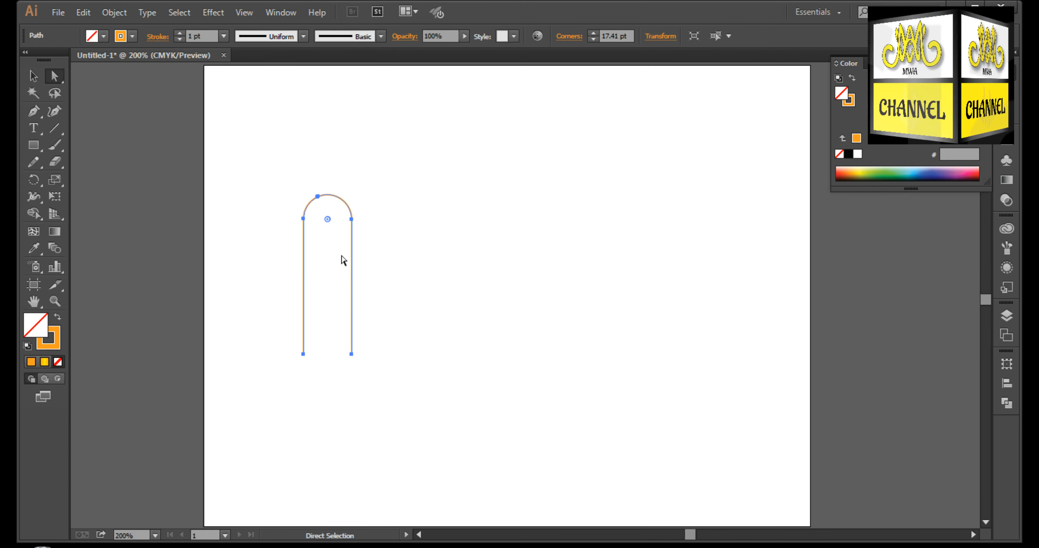
click(383, 250)
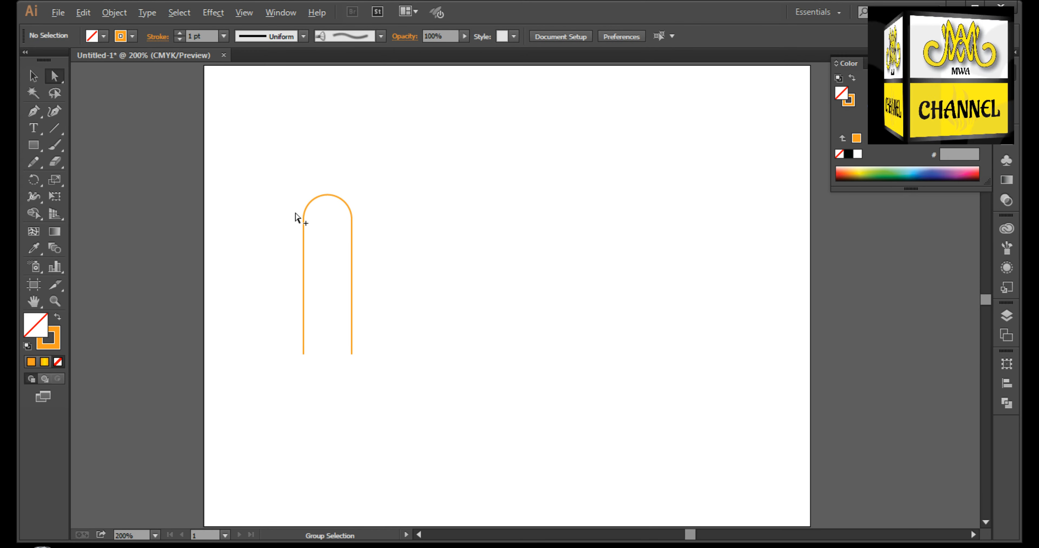
- Widen the arch outline to about 44.67 pt and undo the accidental move
alt+scroll(296, 218, up, 1)
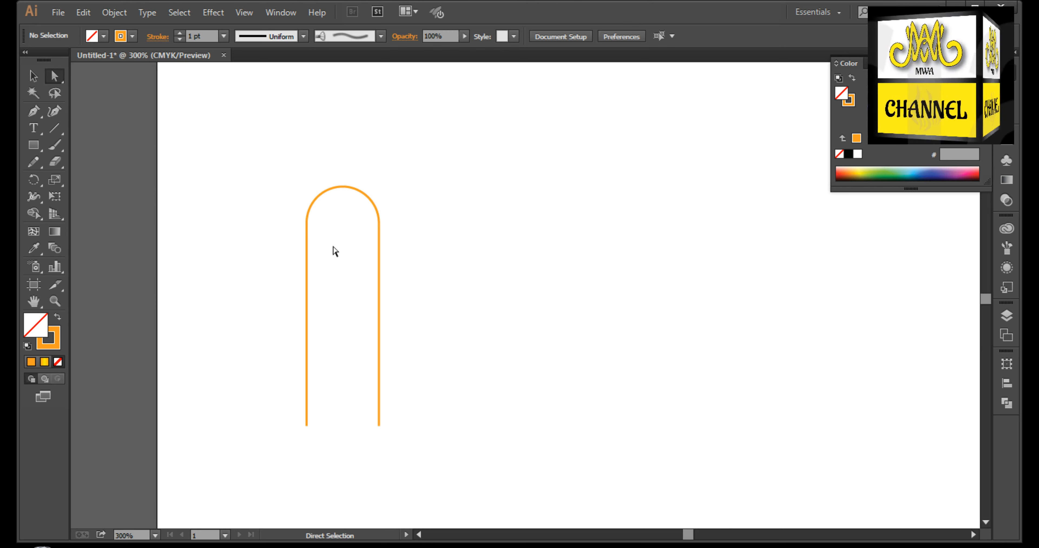
click(380, 325)
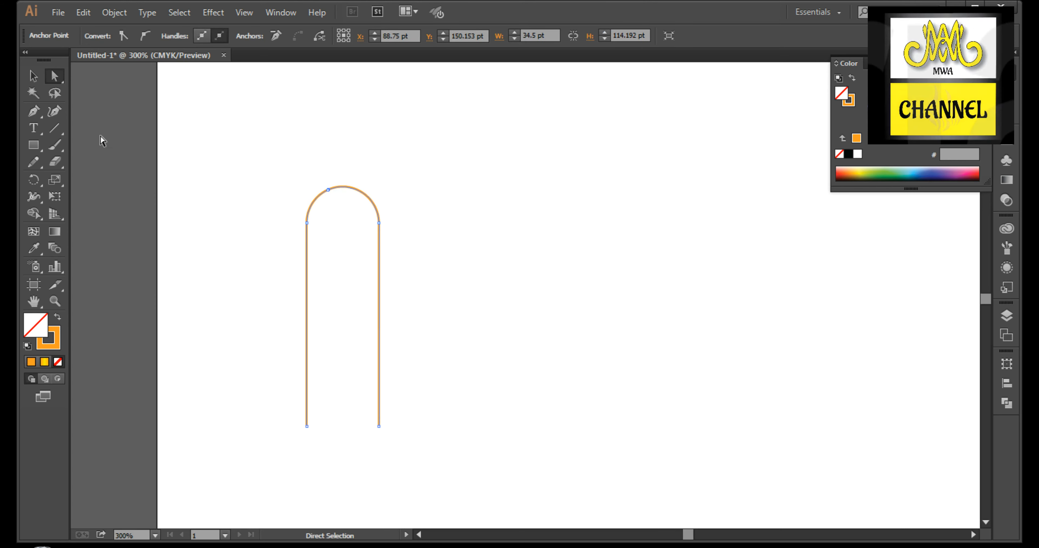
click(34, 75)
mouse_move(308, 308)
mouse_down()
mouse_move(285, 308)
mouse_move(376, 310)
mouse_move(309, 312)
mouse_up()
click(278, 306)
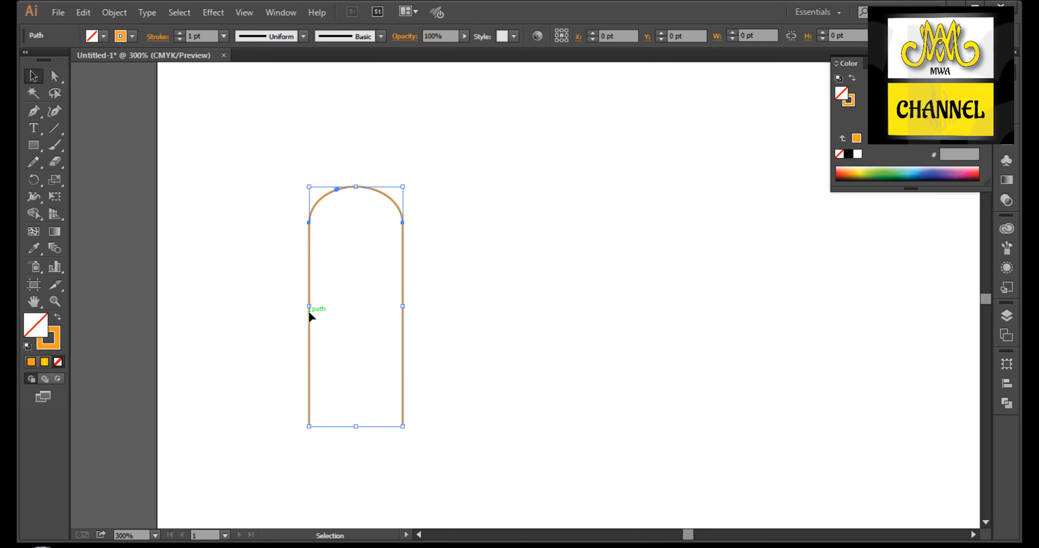
key(ctrl+z)
- Copy the arch, paste it in front and place the copy directly beside the original, sharing the middle stem
click(83, 14)
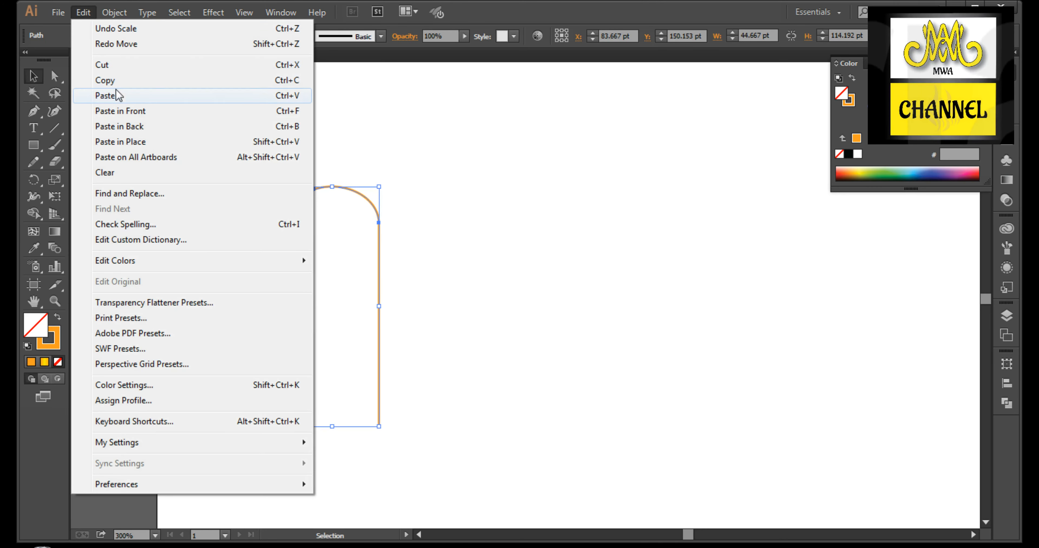
click(101, 81)
click(83, 12)
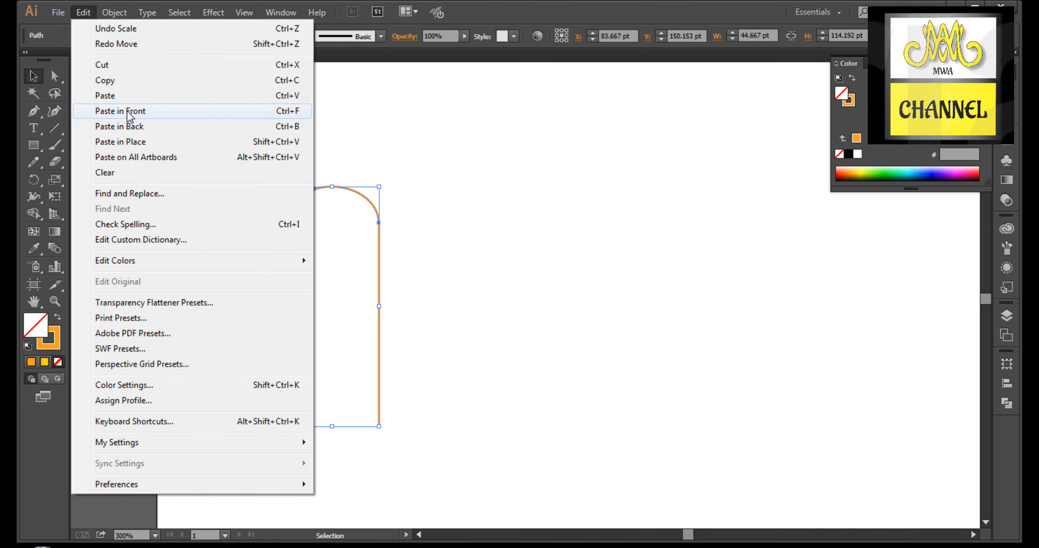
click(129, 110)
drag(284, 275, 380, 283)
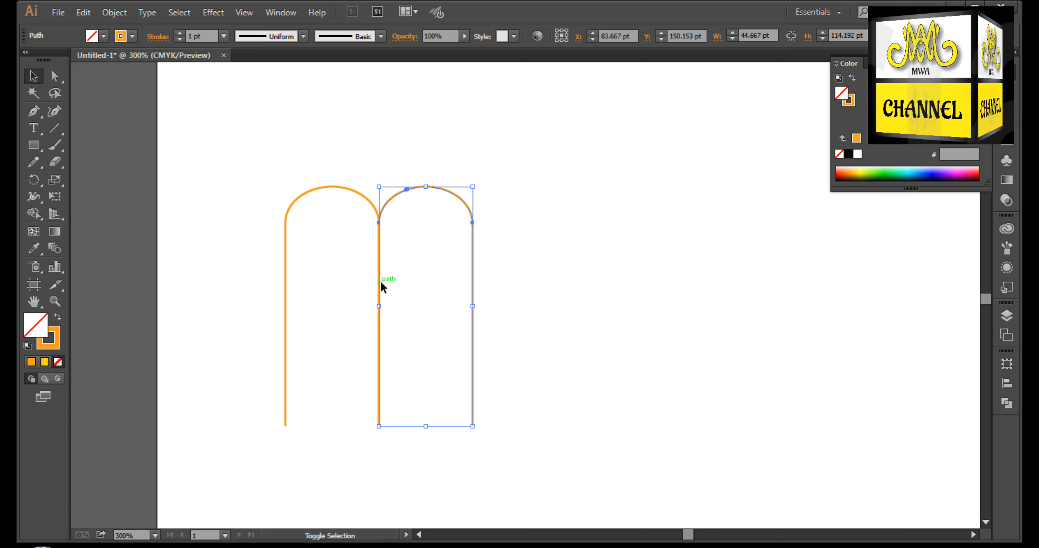
- Select both arches and join them into an M shape
click(506, 255)
drag(505, 182, 352, 232)
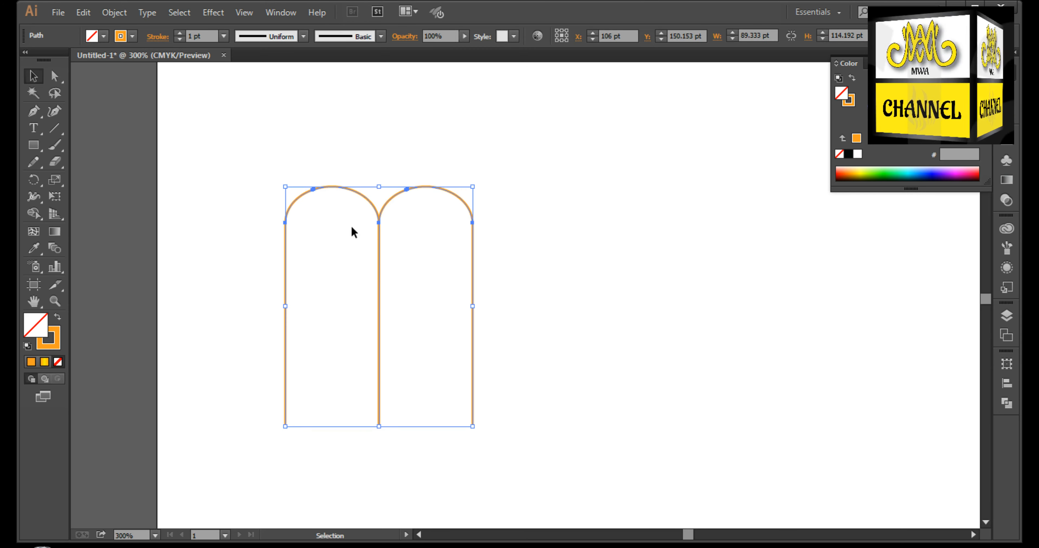
right_click(351, 226)
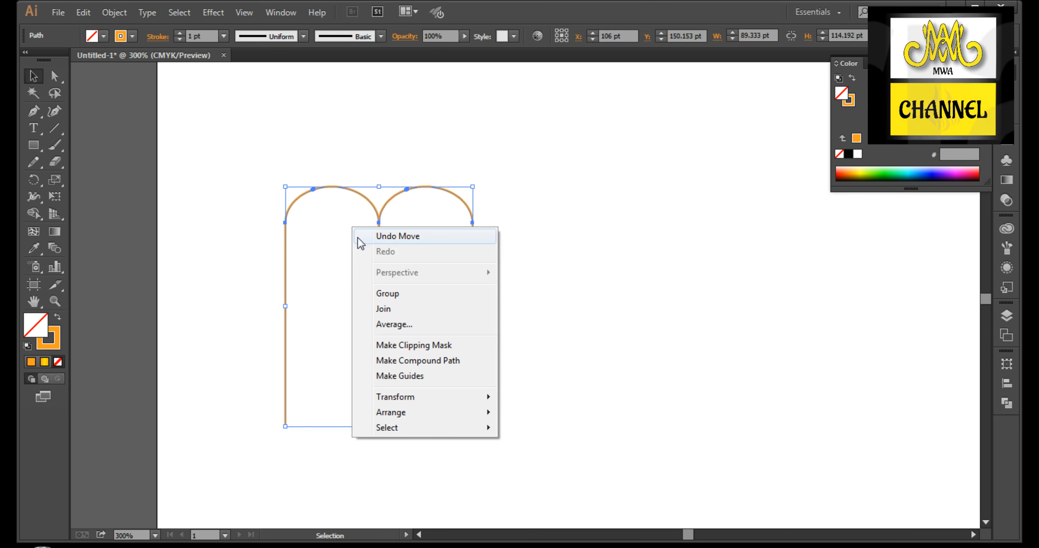
click(398, 310)
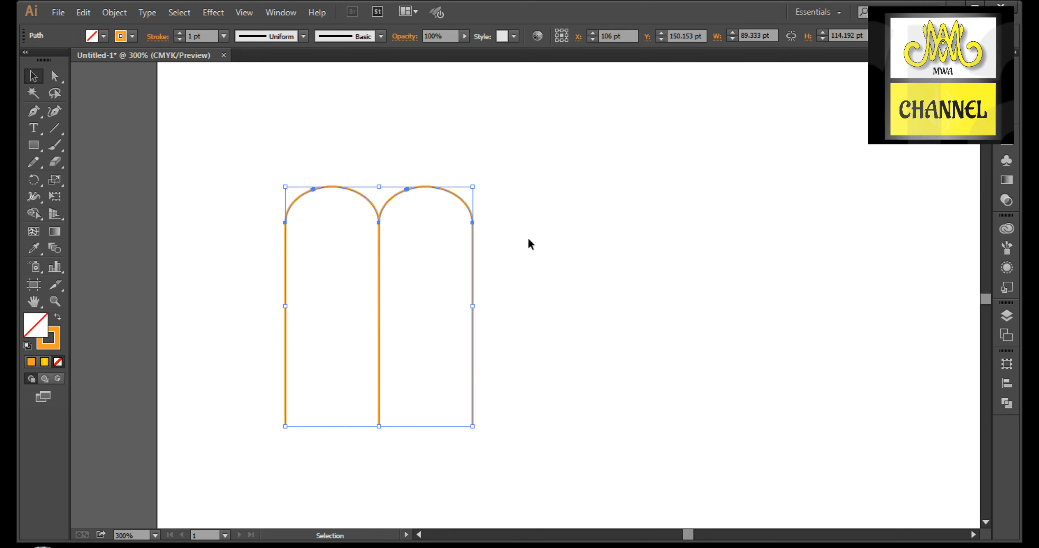
- Copy the M shape, paste it in front and place the copy to the right of the original
click(505, 224)
drag(501, 186, 337, 293)
click(83, 12)
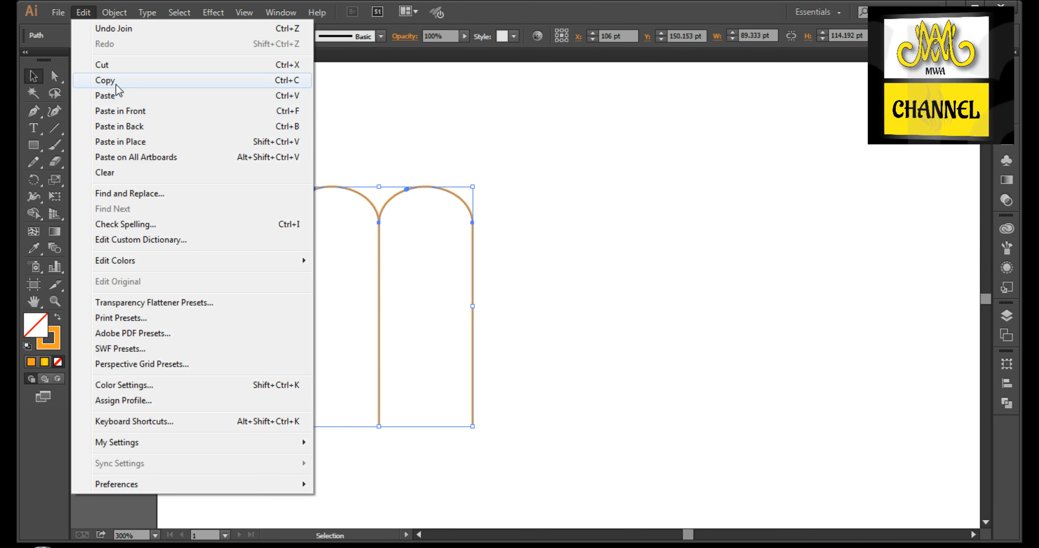
click(106, 80)
click(83, 12)
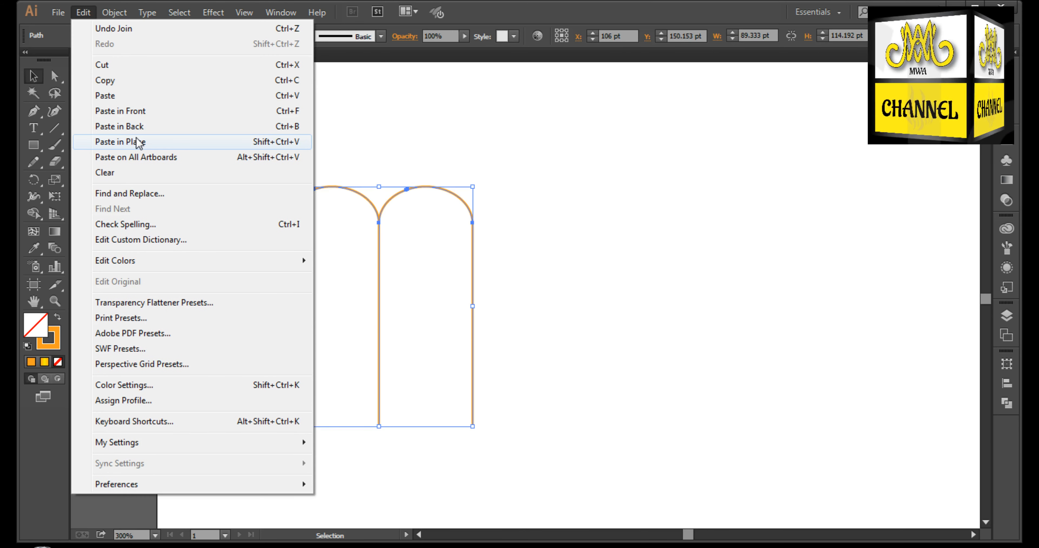
click(132, 113)
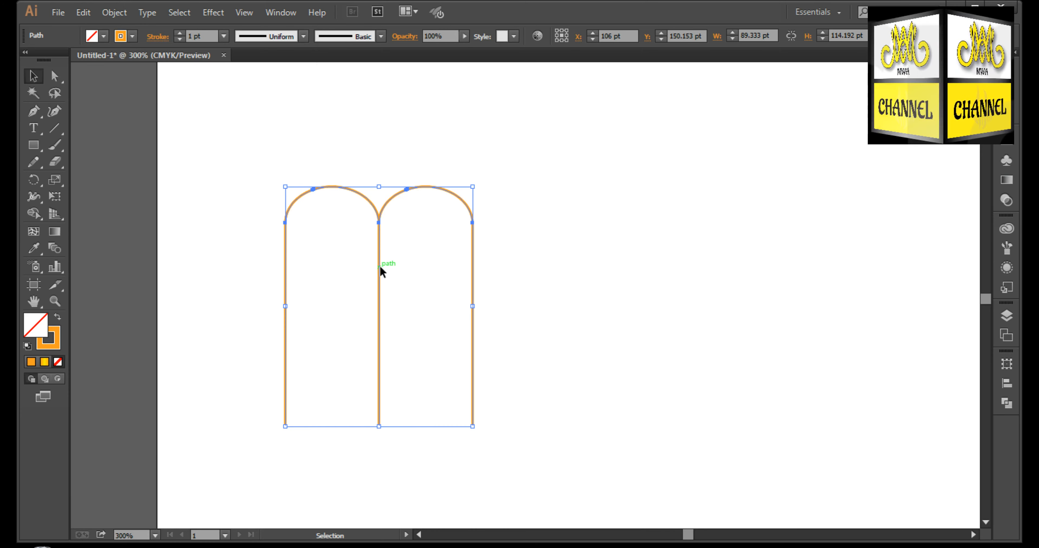
drag(379, 271, 592, 279)
- Reflect the copied M across the horizontal axis to form a W
right_click(563, 241)
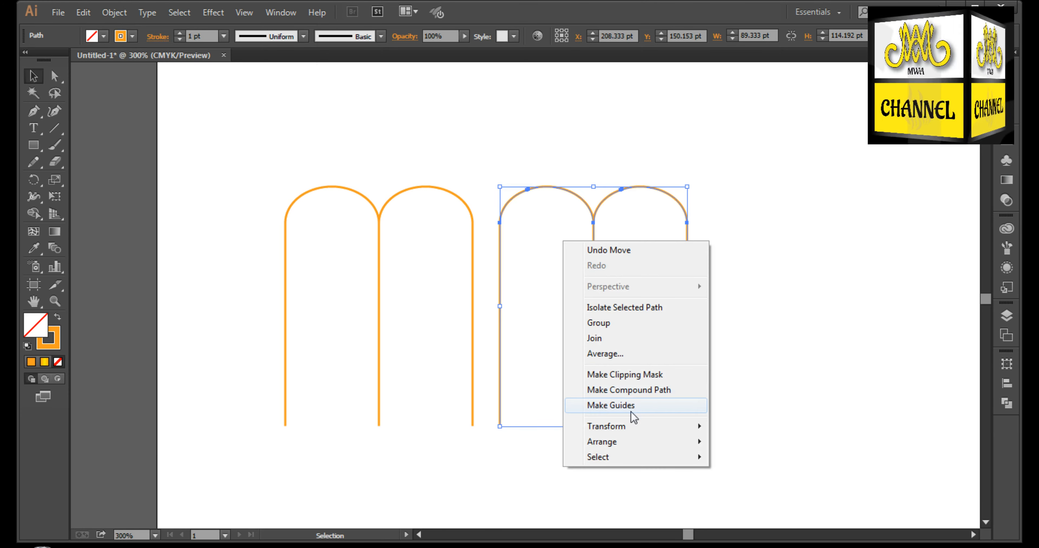
mouse_move(632, 426)
click(747, 478)
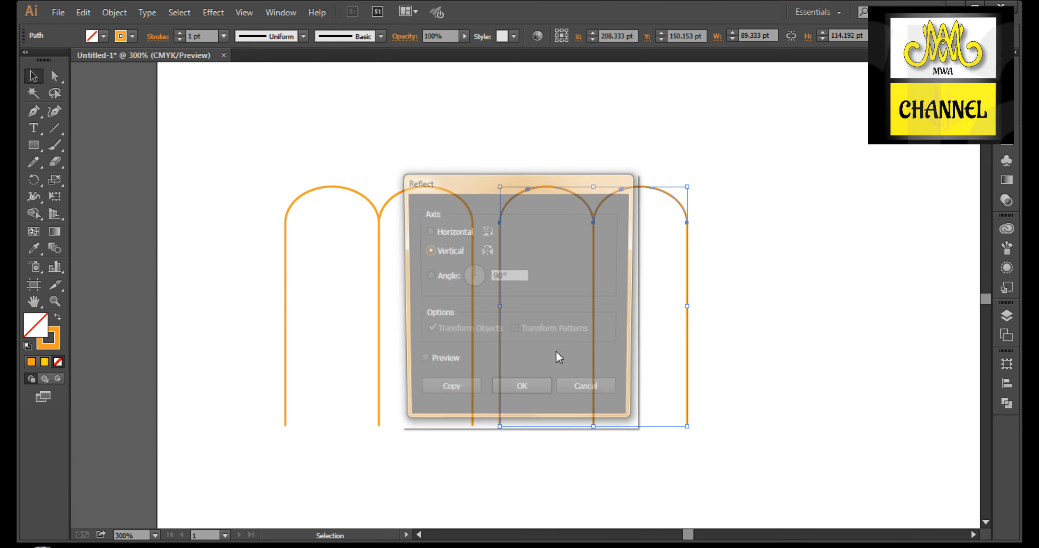
click(469, 231)
click(529, 393)
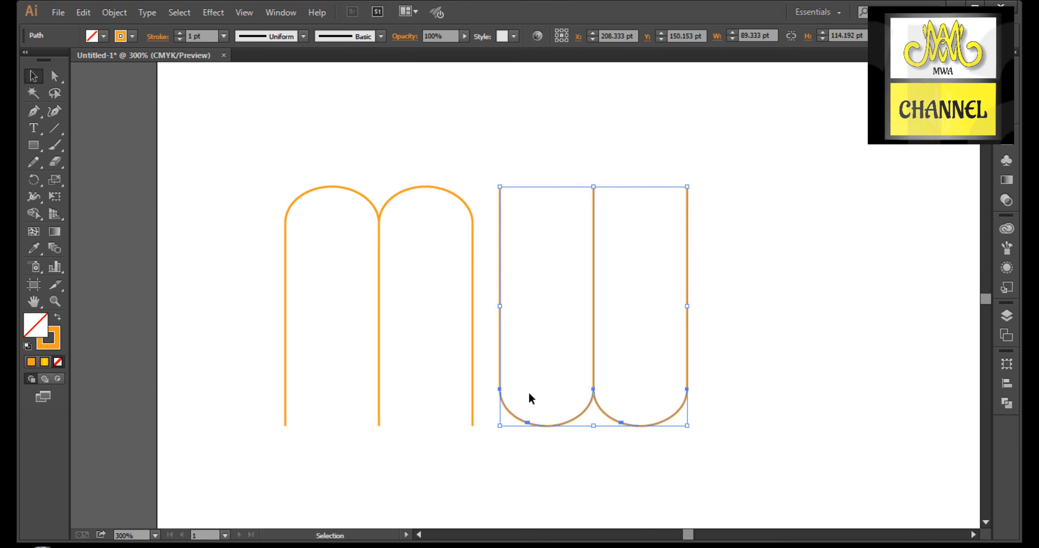
- Copy the first M, paste it in front and place this copy to the right of the W
click(526, 322)
click(379, 254)
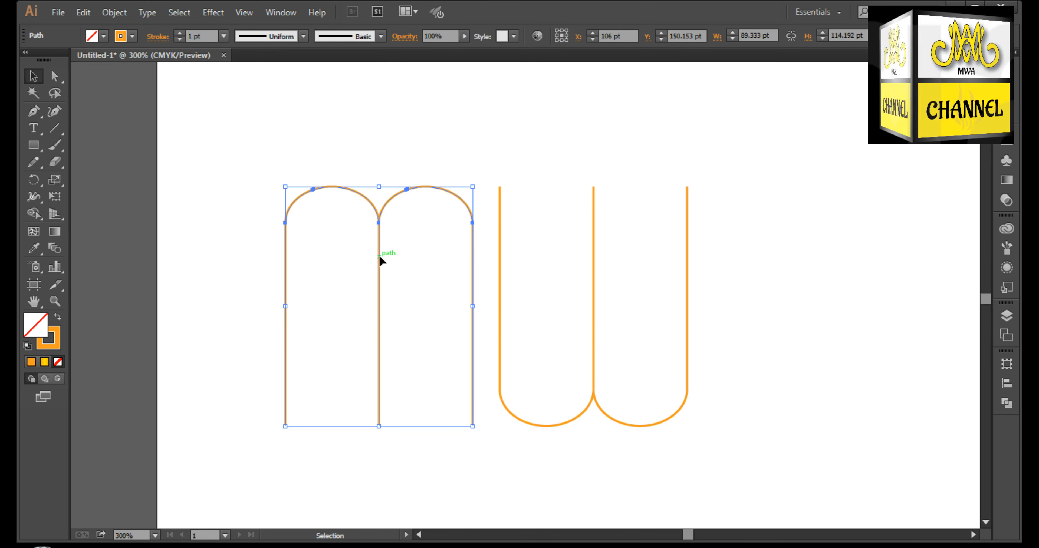
click(83, 13)
click(110, 80)
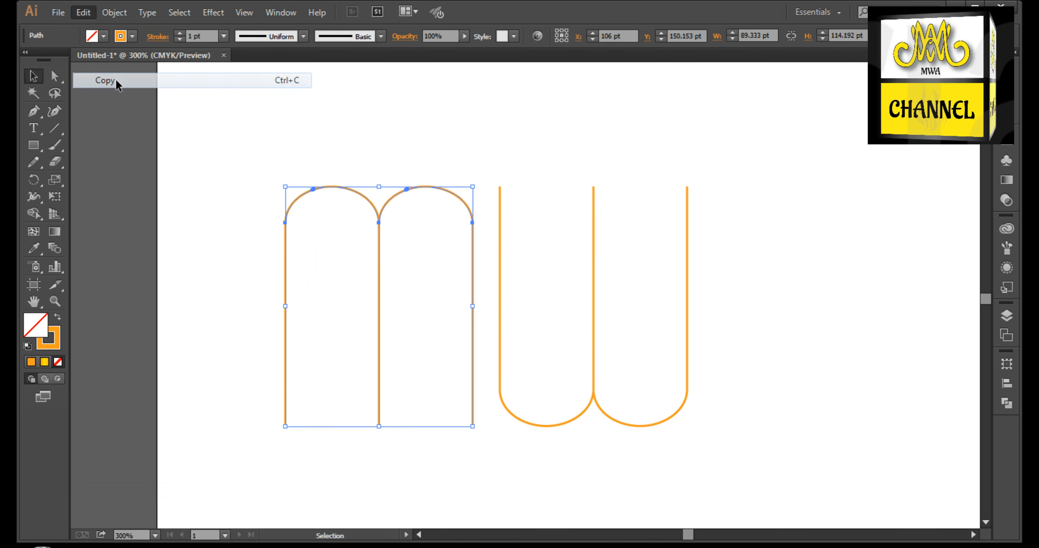
click(83, 12)
click(133, 110)
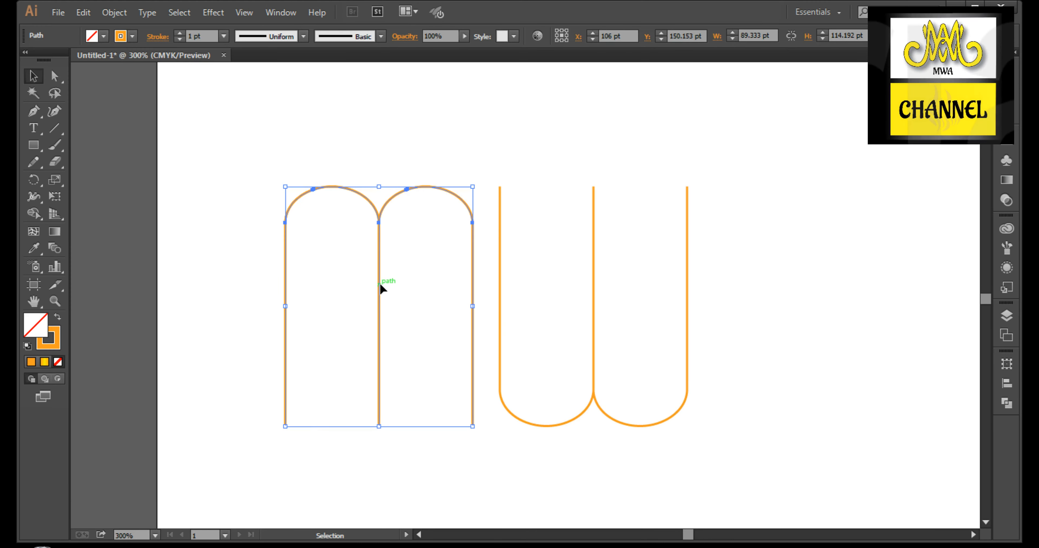
drag(379, 283, 803, 301)
click(594, 144)
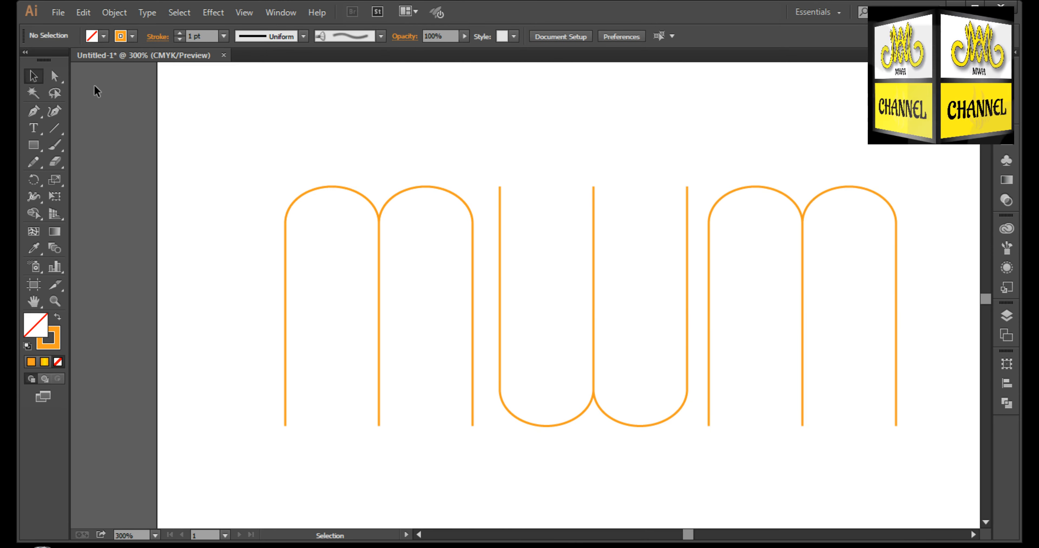
- Delete the right-hand arch and outer stem of the third letter, leaving a single arch
key(a)
drag(827, 164, 874, 241)
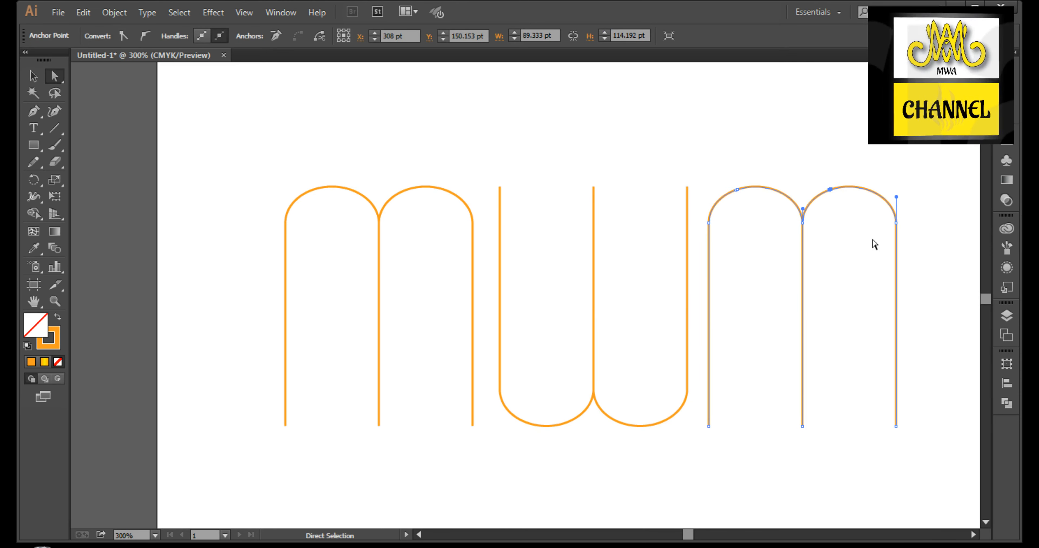
key(Delete)
drag(920, 198, 867, 451)
key(Delete)
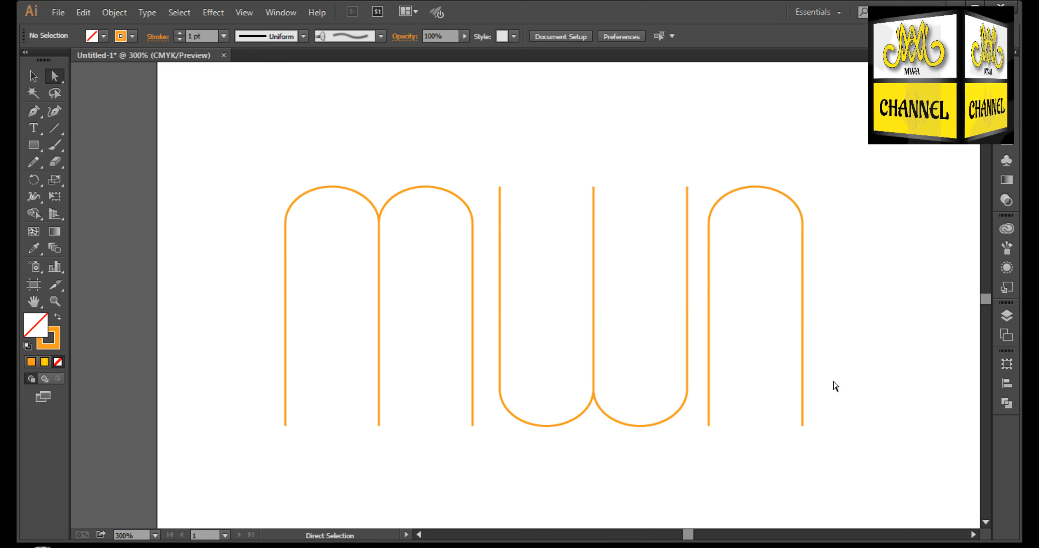
- Draw a curved crossbar with the Pen tool from the single arch's left stem up to its right stem
click(34, 76)
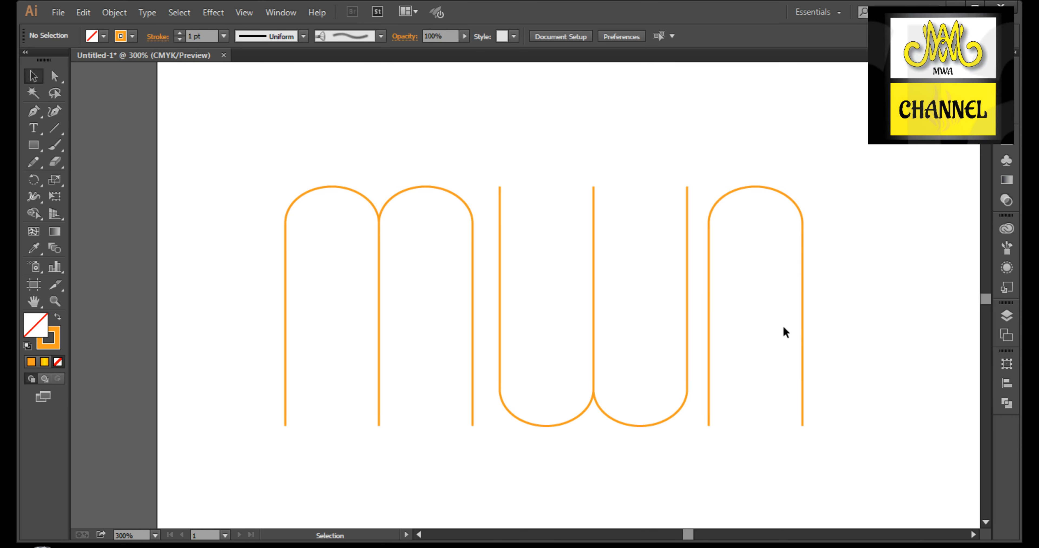
click(40, 129)
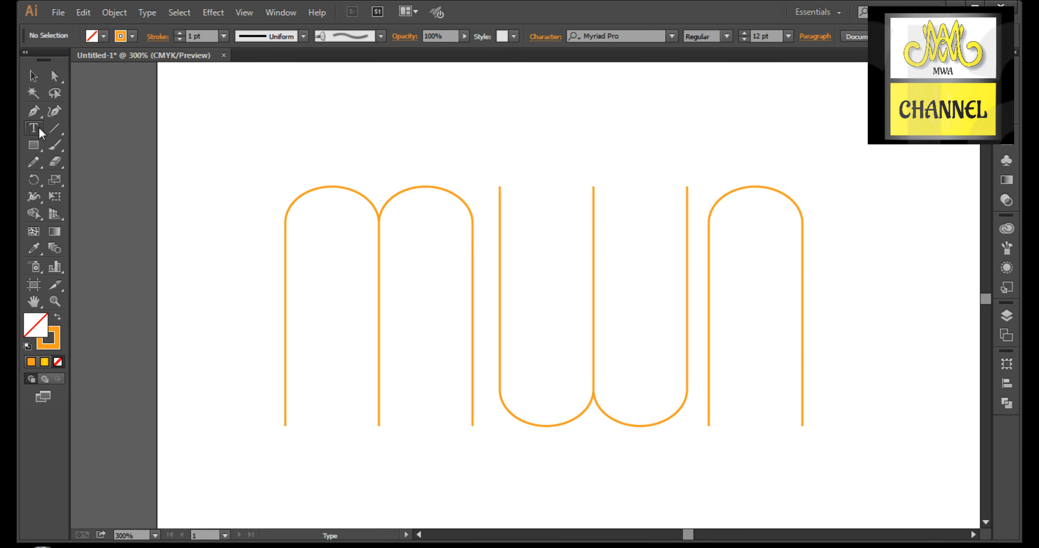
click(36, 106)
scroll(716, 327, up, 1)
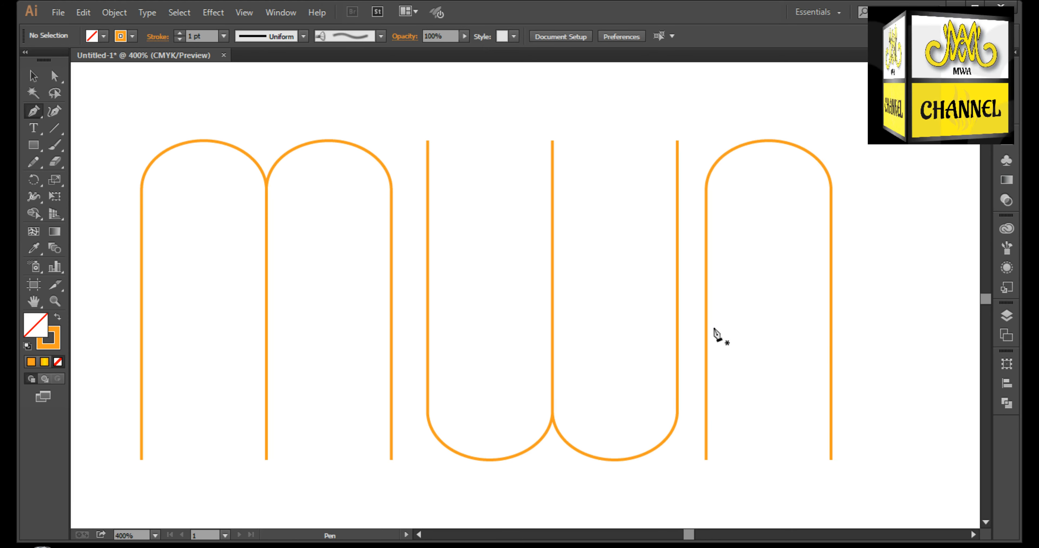
click(705, 359)
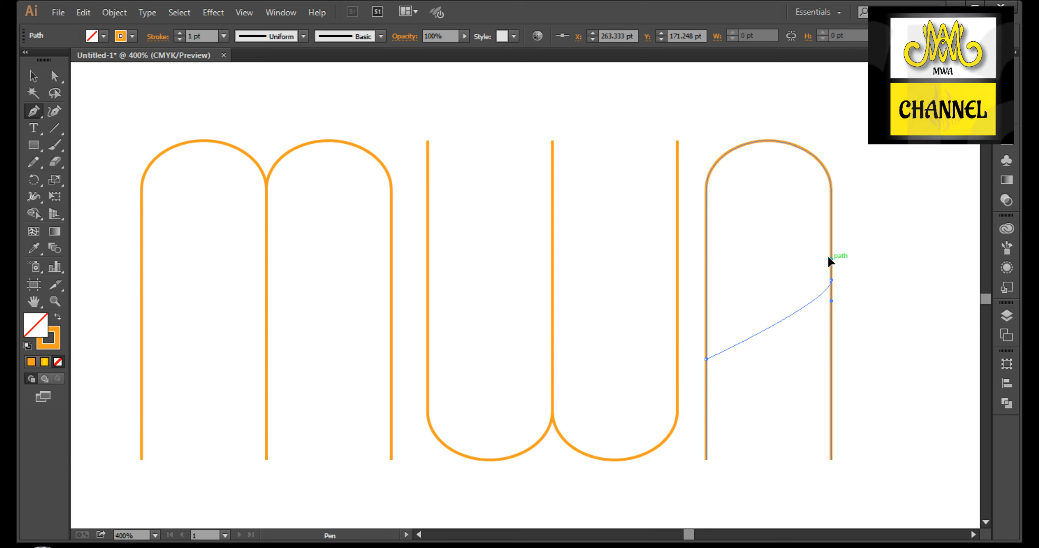
drag(828, 255, 864, 184)
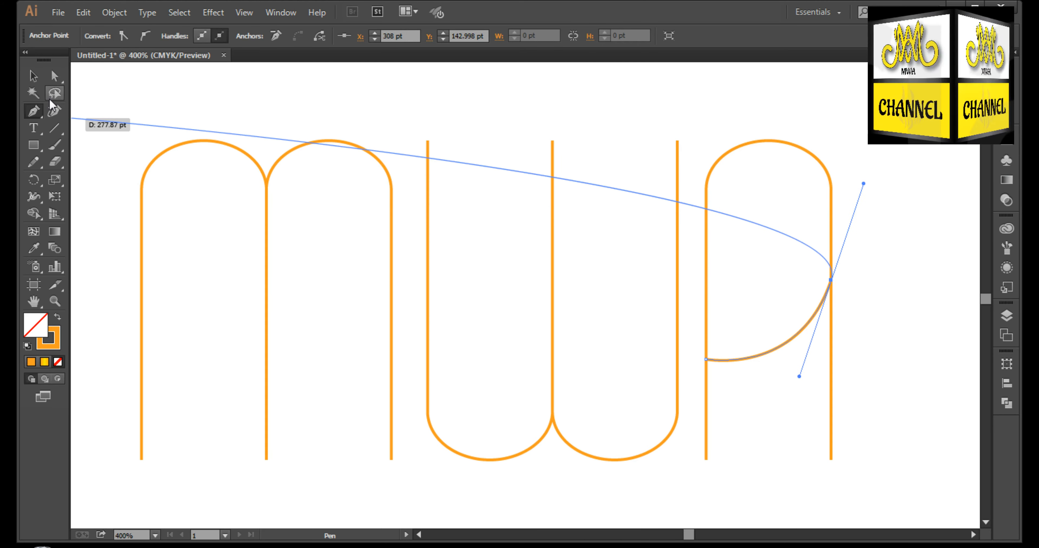
- Select the crossbar and the single arch at the right stem and join them
click(33, 76)
click(800, 413)
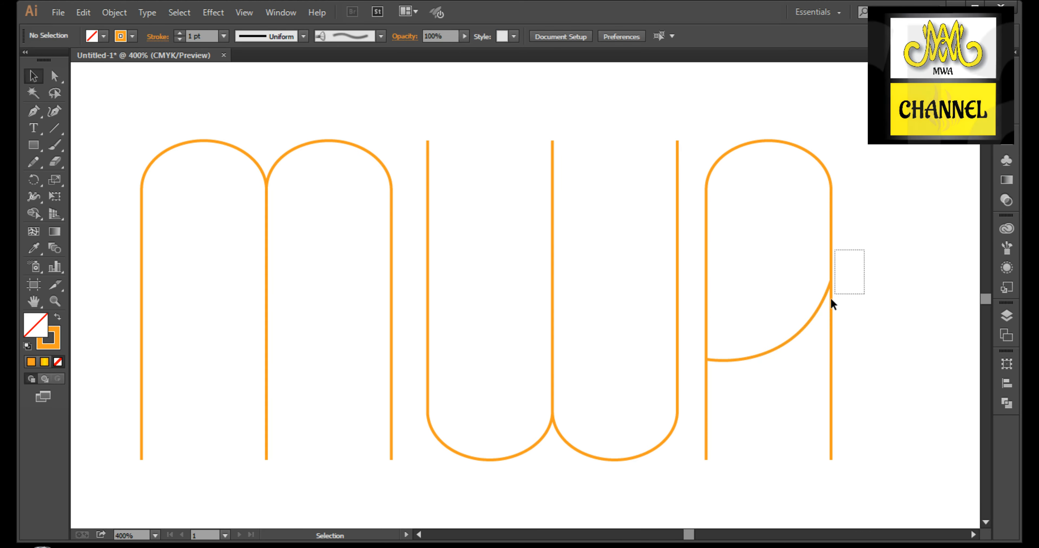
drag(832, 304, 835, 296)
right_click(832, 299)
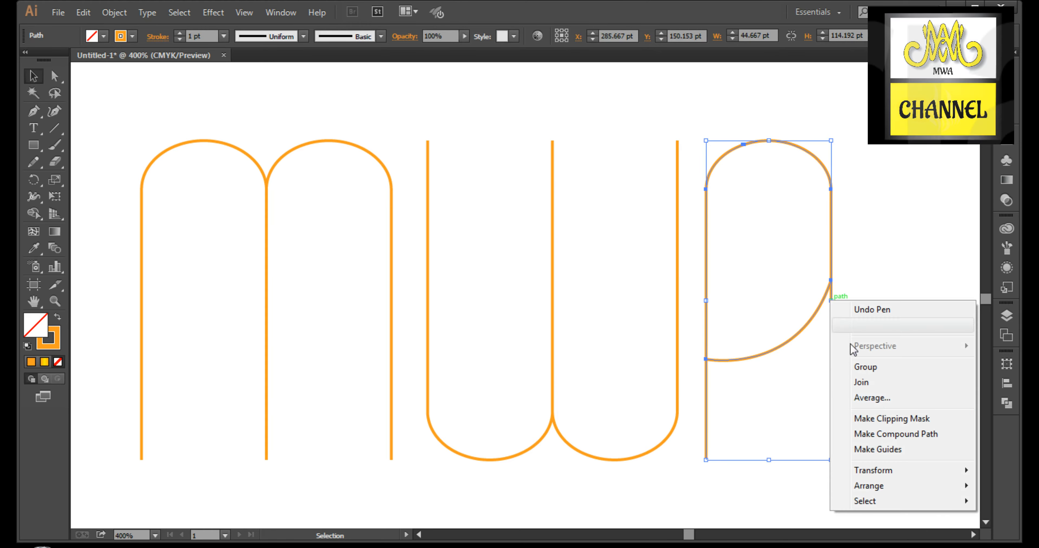
click(862, 382)
- Join the curved crossbar to the single arch at the left stem of the third letter
click(866, 340)
drag(696, 342, 721, 375)
right_click(719, 366)
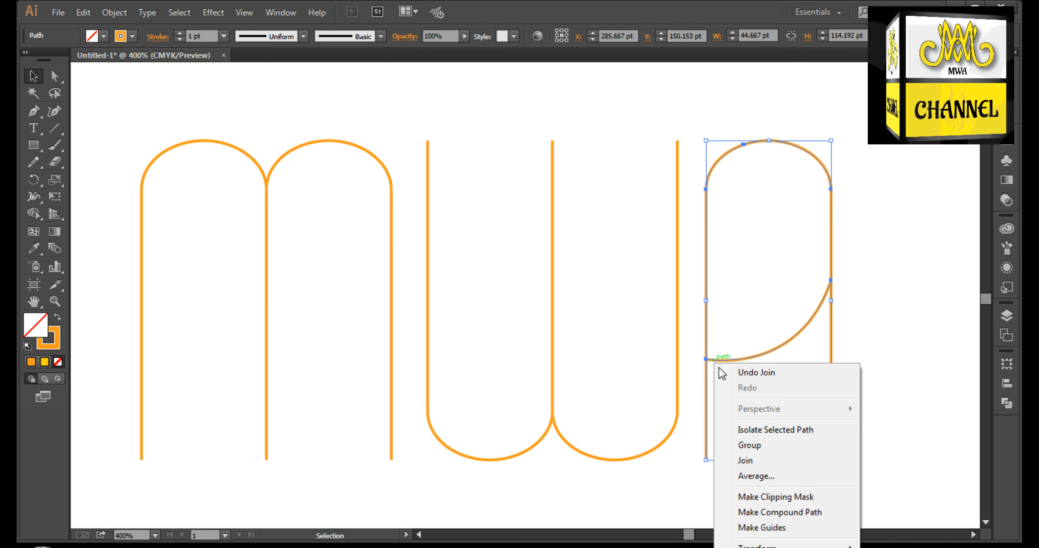
click(749, 460)
click(747, 395)
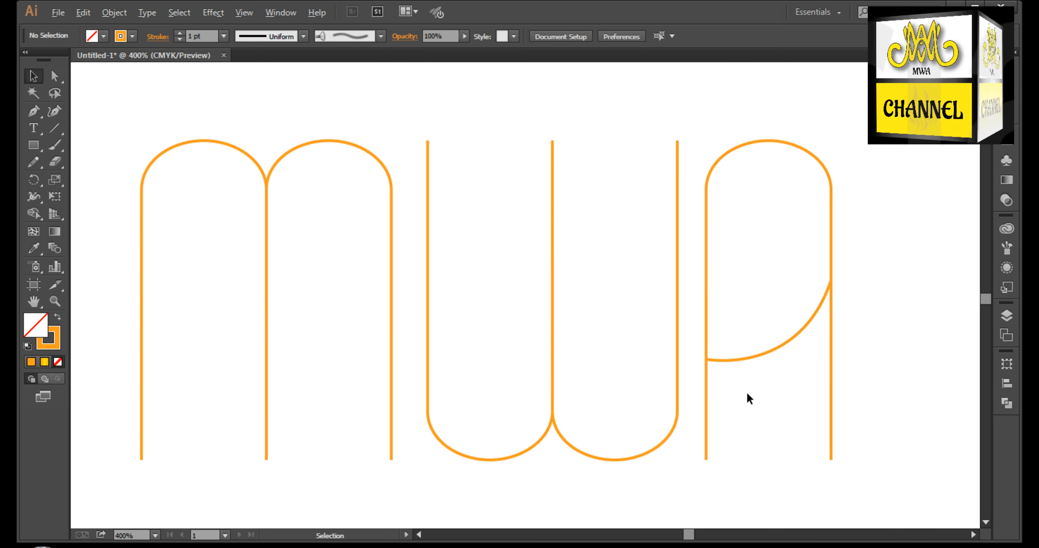
- Select all three letters and move them together lower on the artboard, leaving free space above them
alt+scroll(747, 392, down, 1)
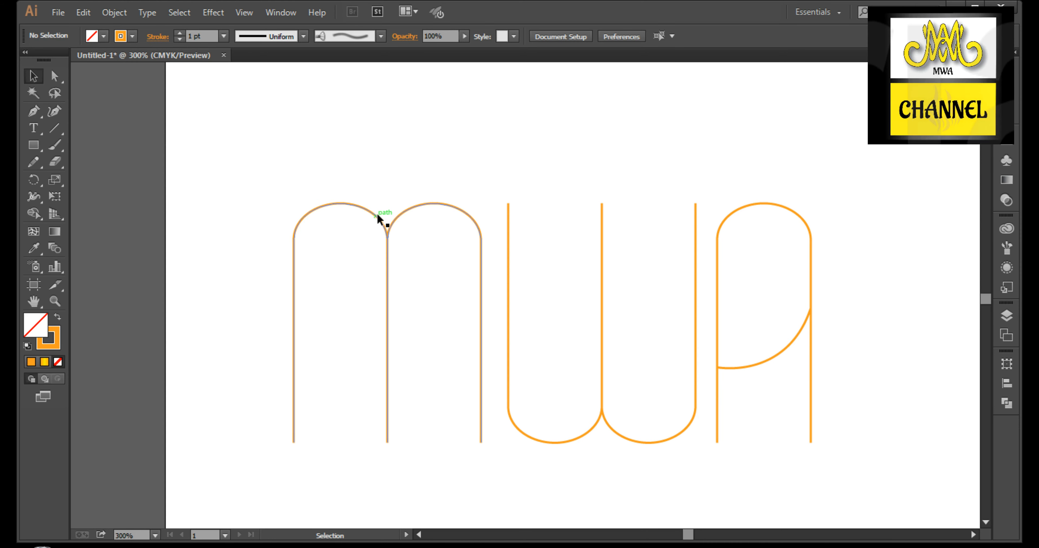
alt+scroll(377, 212, down, 1)
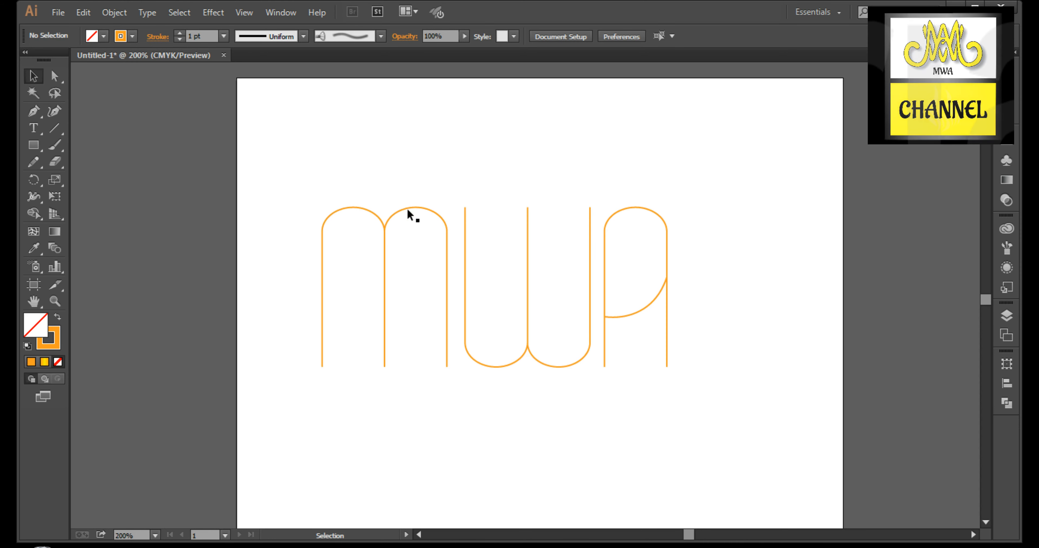
drag(377, 204, 632, 399)
click(454, 237)
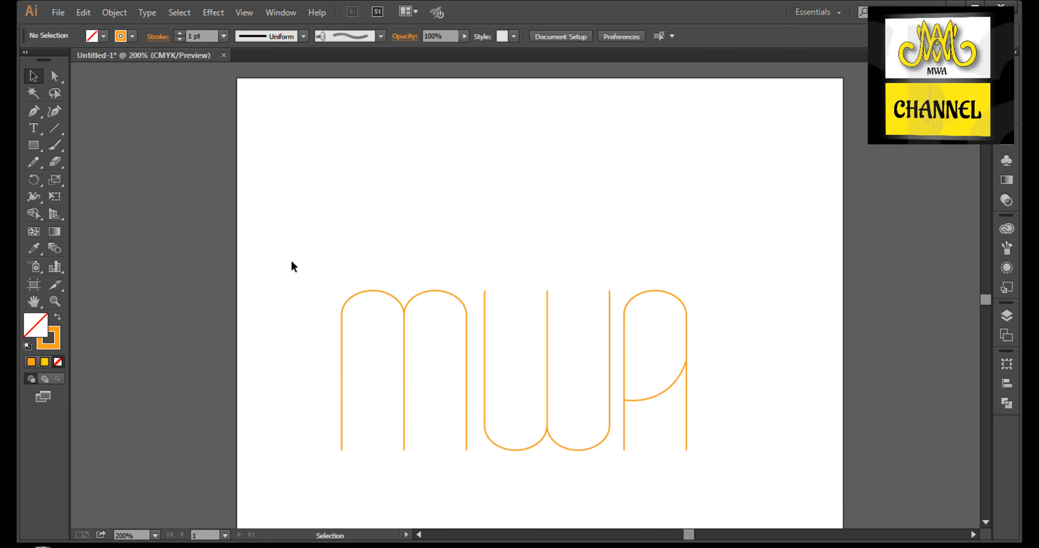
click(55, 77)
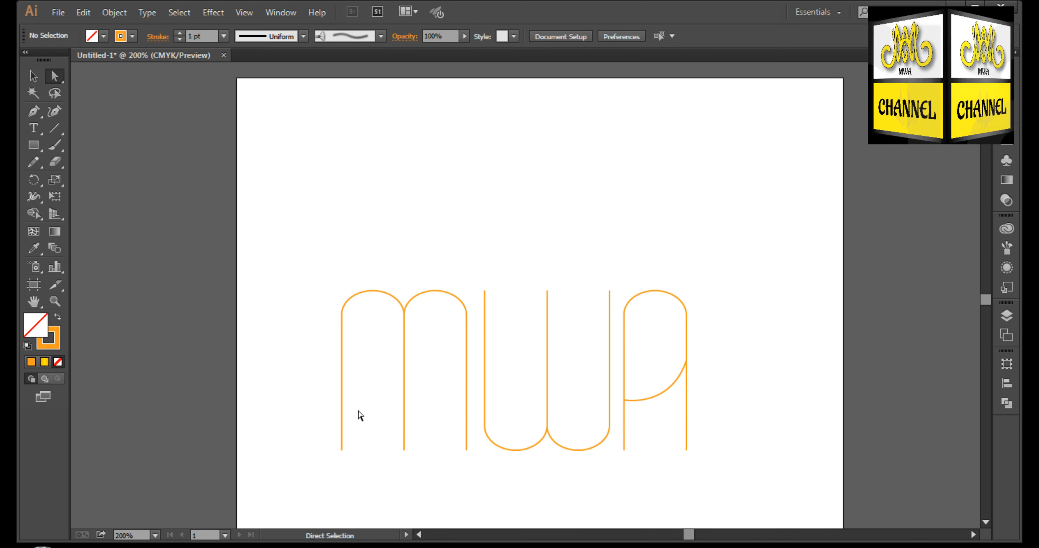
drag(323, 470, 468, 424)
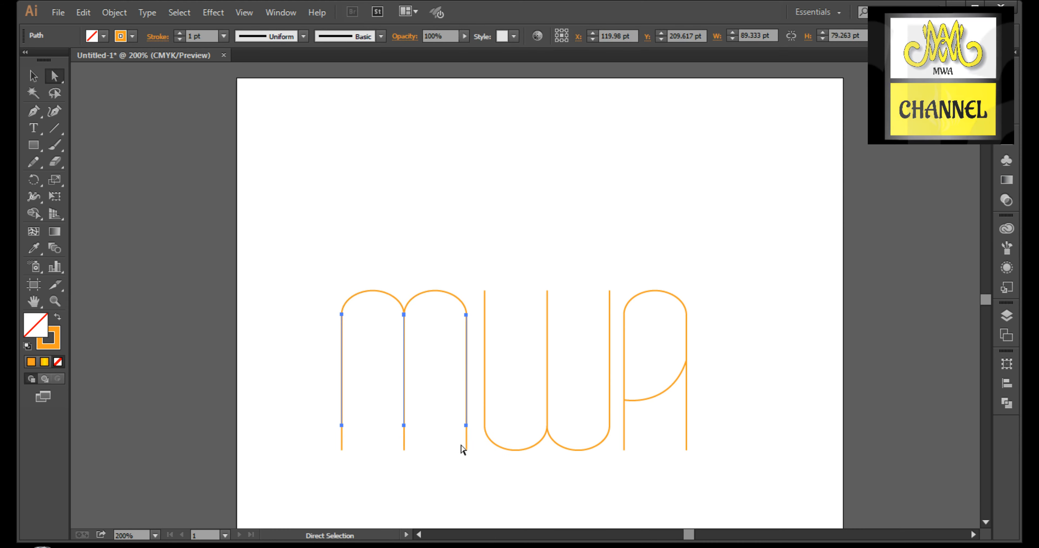
key(ctrl+z)
click(33, 76)
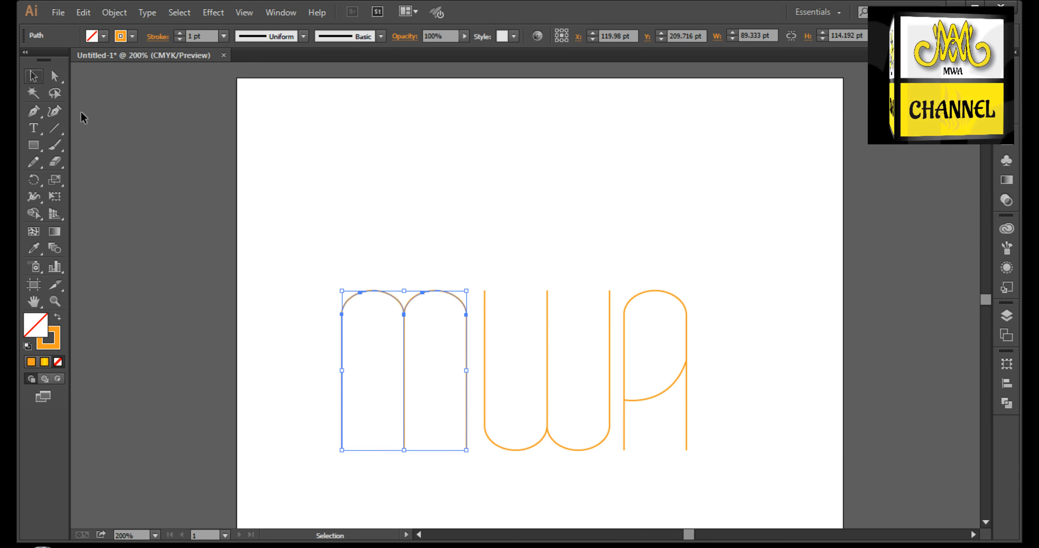
click(303, 229)
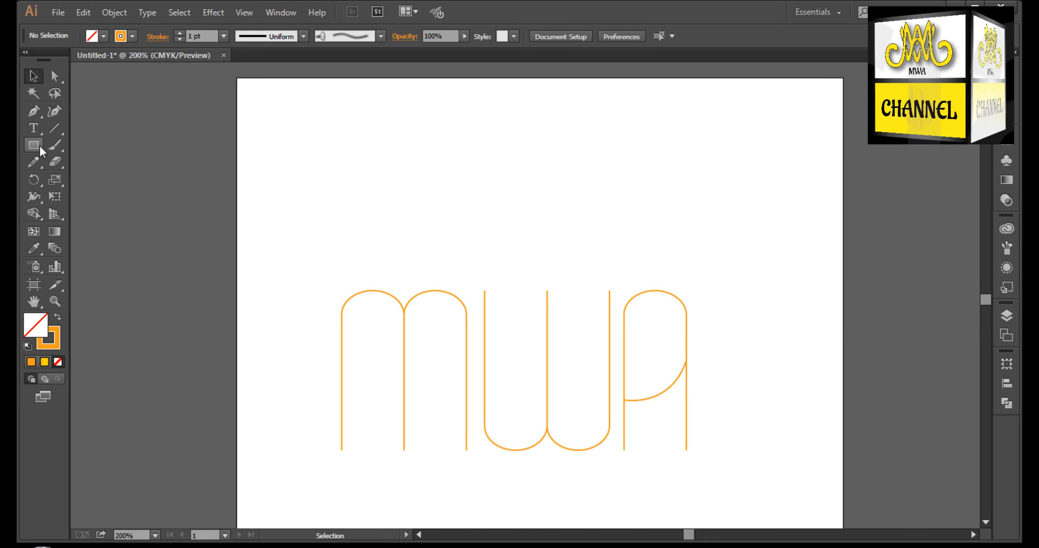
- Draw a 60 pt circle above the M with the Ellipse tool
drag(40, 145, 83, 178)
drag(337, 219, 317, 169)
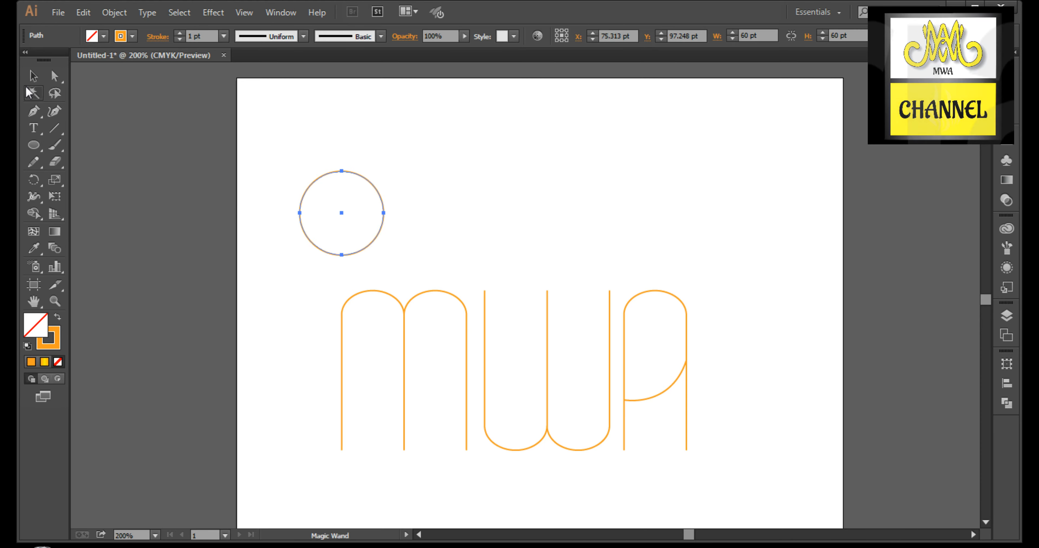
click(33, 76)
- Swap the circle's stroke and fill, and fill it with a two-stop linear gradient from yellow to orange
click(58, 317)
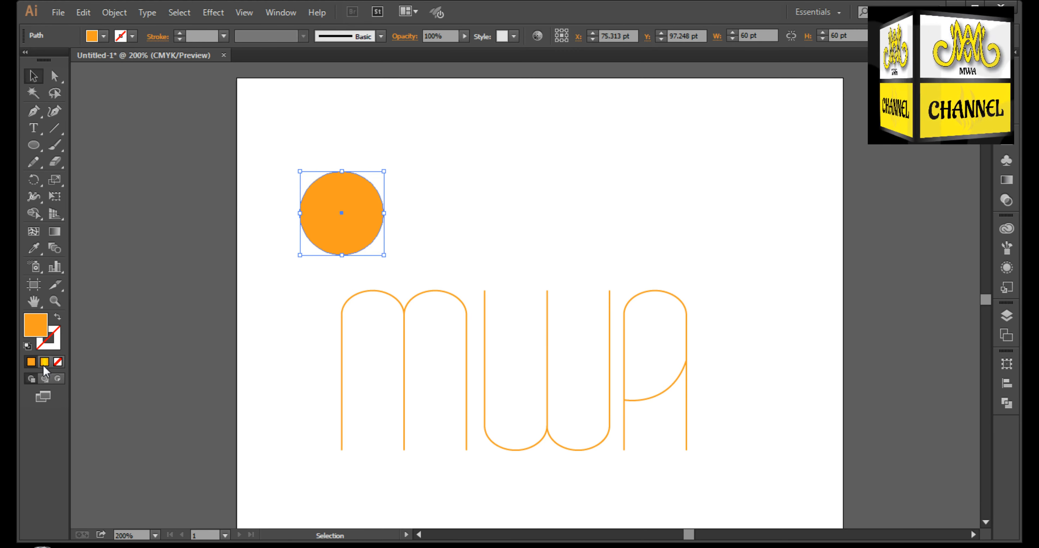
click(44, 364)
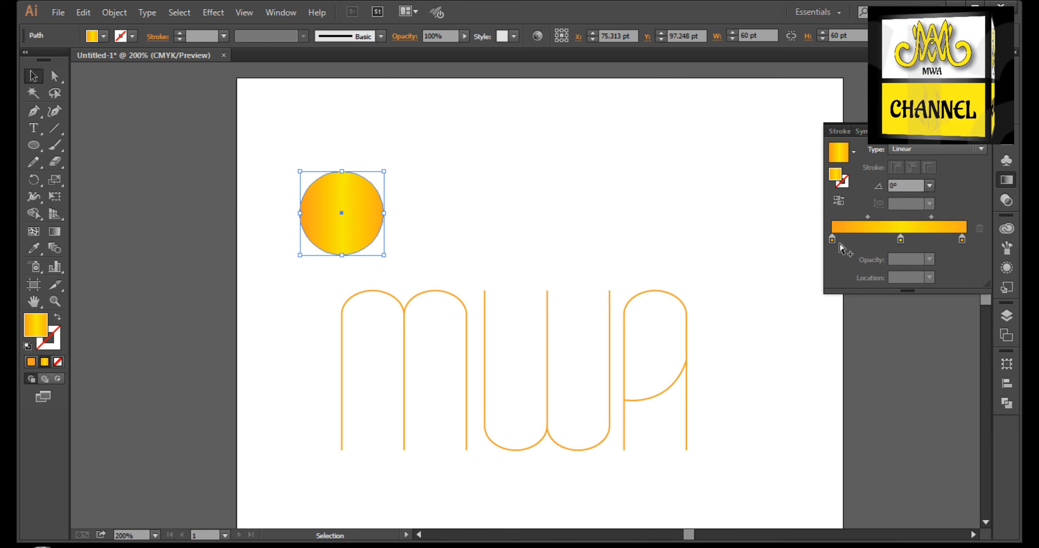
mouse_move(832, 239)
mouse_down()
mouse_move(958, 282)
mouse_move(901, 242)
mouse_move(832, 239)
mouse_up()
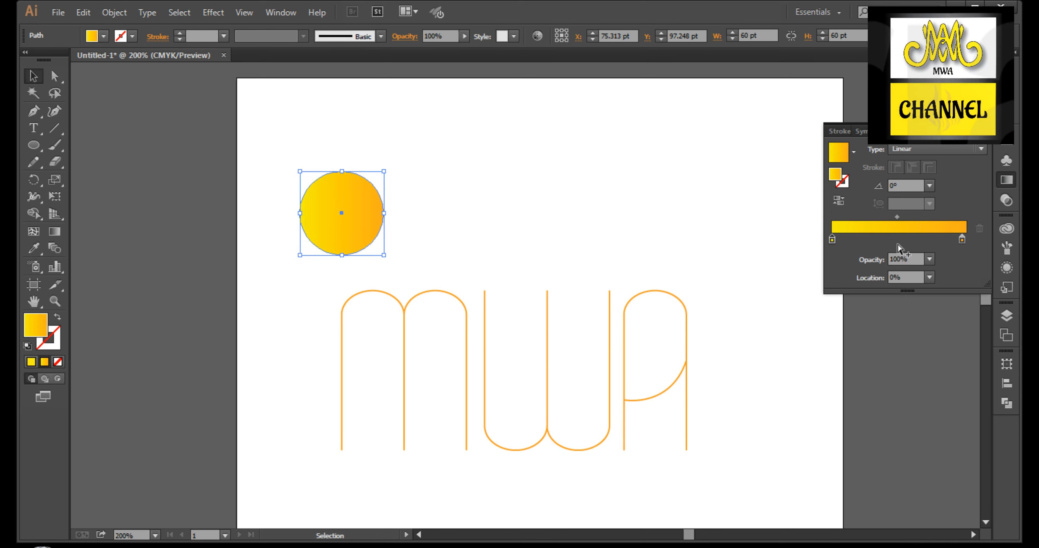
- Change the gradient's right stop to pink by setting magenta to 100% and yellow to 0%
double_click(962, 240)
click(963, 241)
double_click(962, 241)
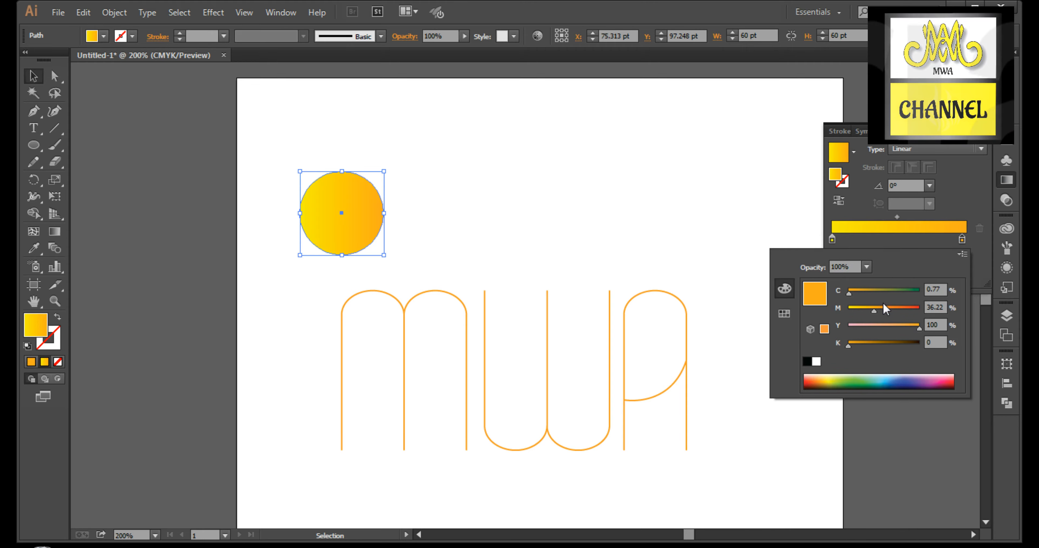
drag(883, 307, 848, 325)
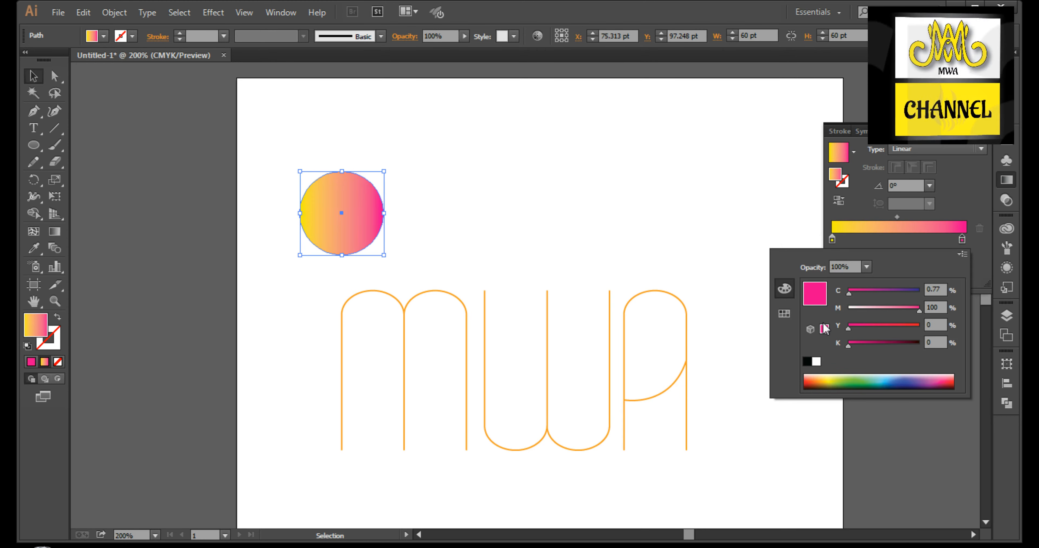
- Change the gradient's left stop to orange with 38% magenta and shift the midpoint to about 53%
click(832, 241)
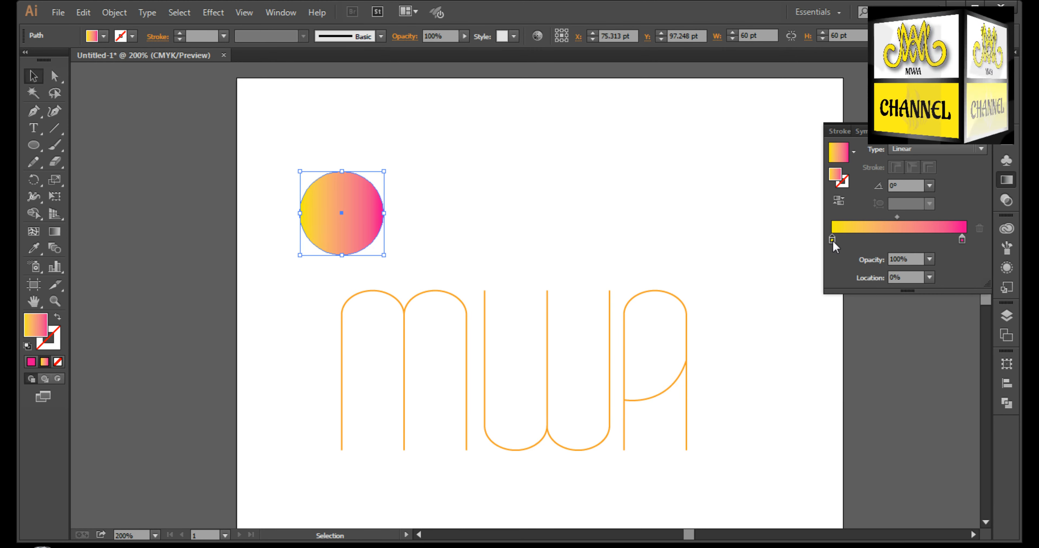
double_click(832, 240)
drag(849, 310, 875, 309)
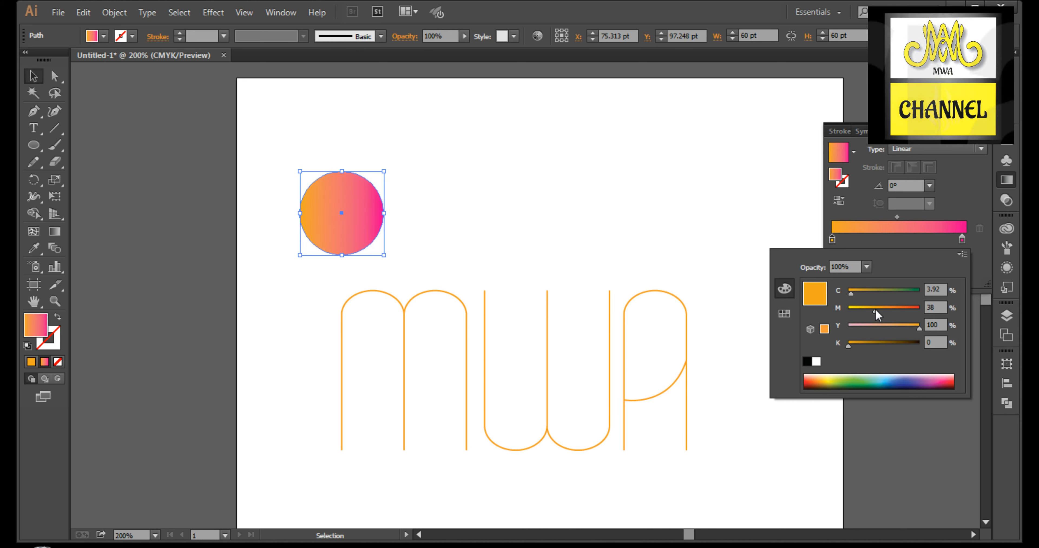
click(895, 216)
drag(897, 214, 901, 215)
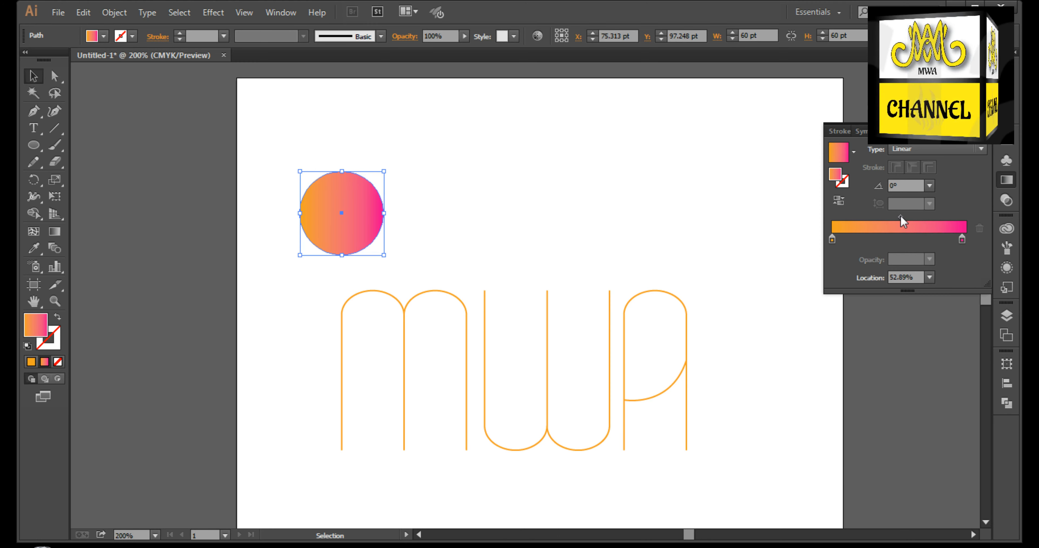
- Move the gradient circle above the A and place a copy pasted in front level with it above the M
click(530, 222)
drag(373, 208, 636, 198)
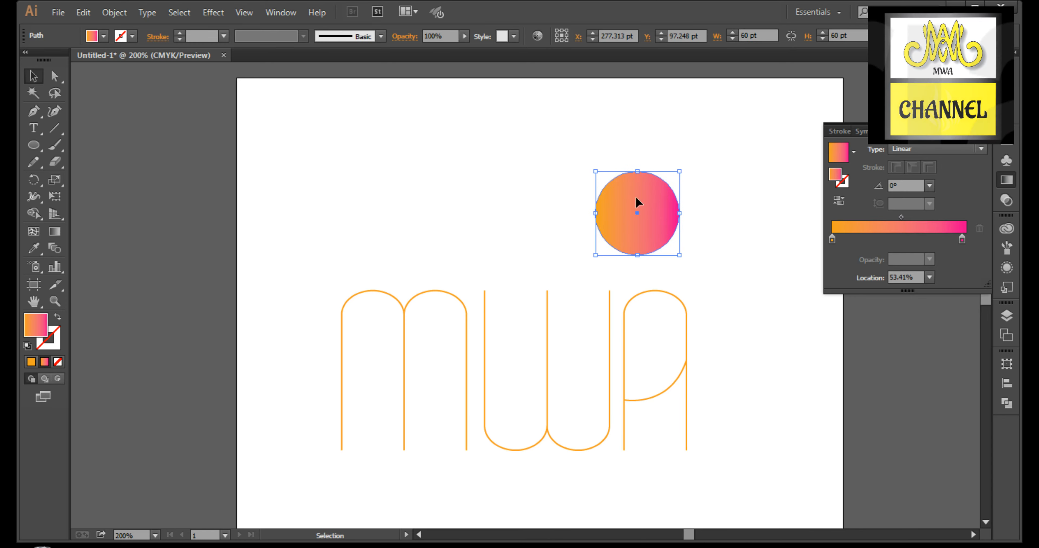
click(80, 13)
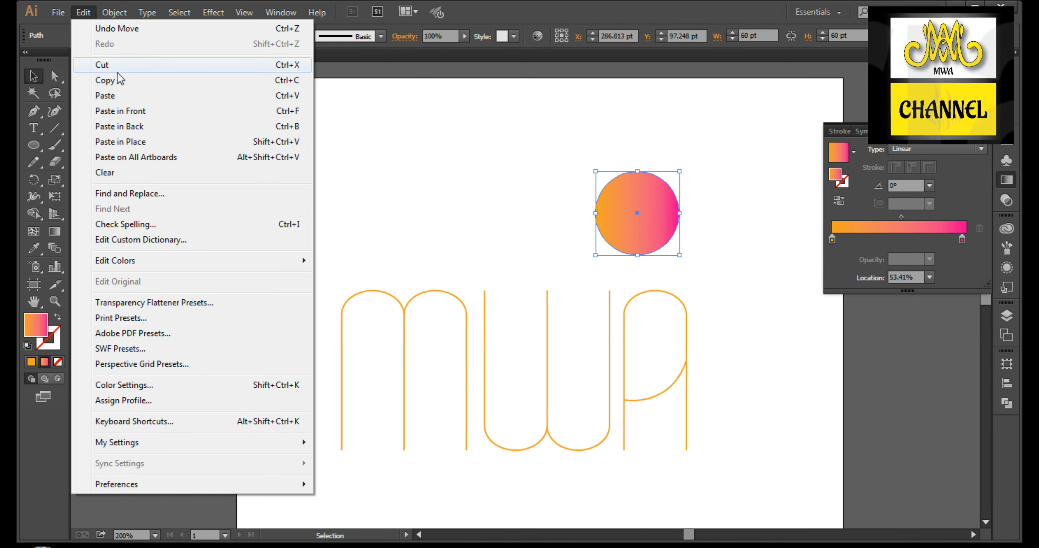
click(119, 78)
click(83, 12)
click(121, 112)
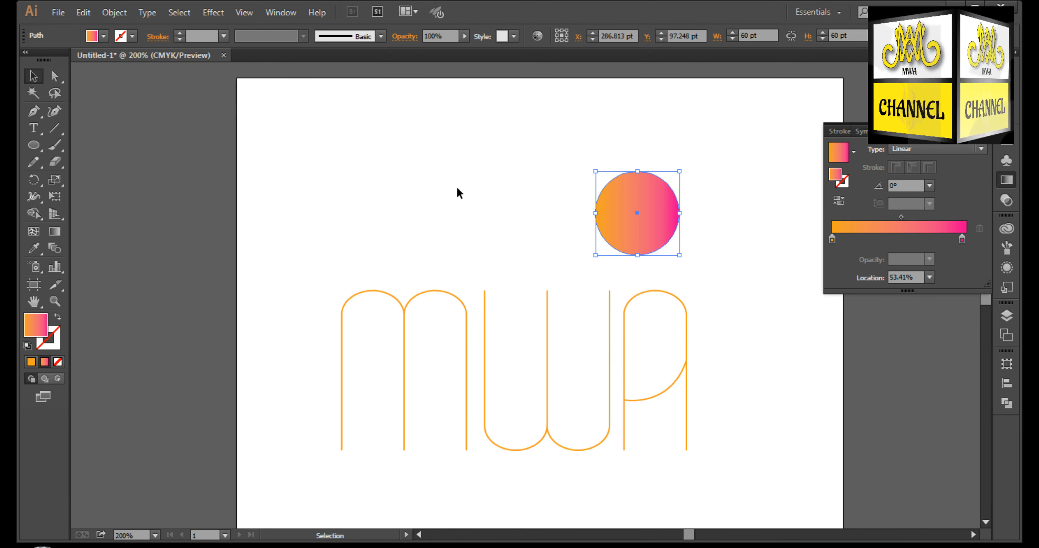
drag(636, 205, 407, 205)
- Select both gradient circles and connect them with the Blend tool
drag(406, 133, 642, 251)
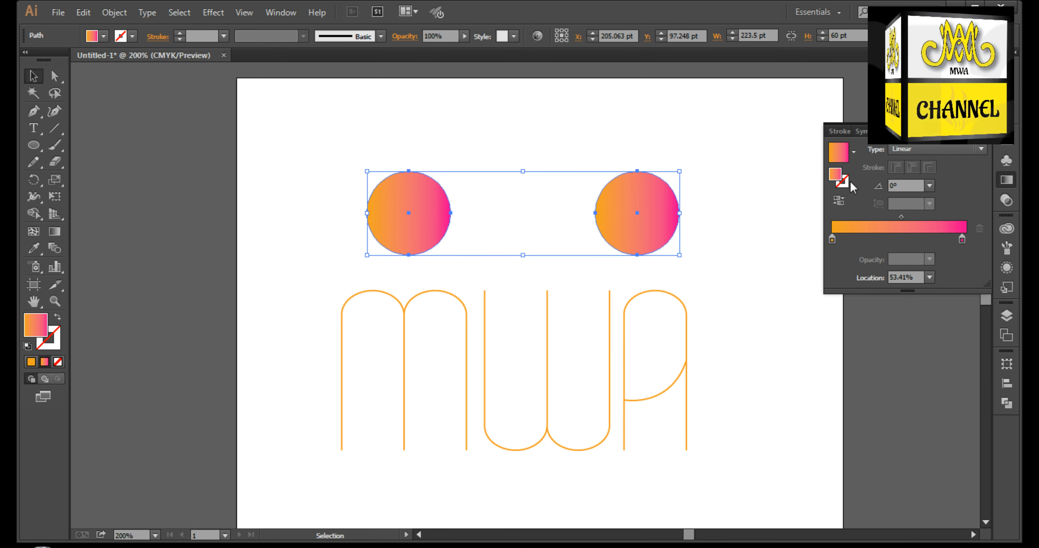
click(971, 131)
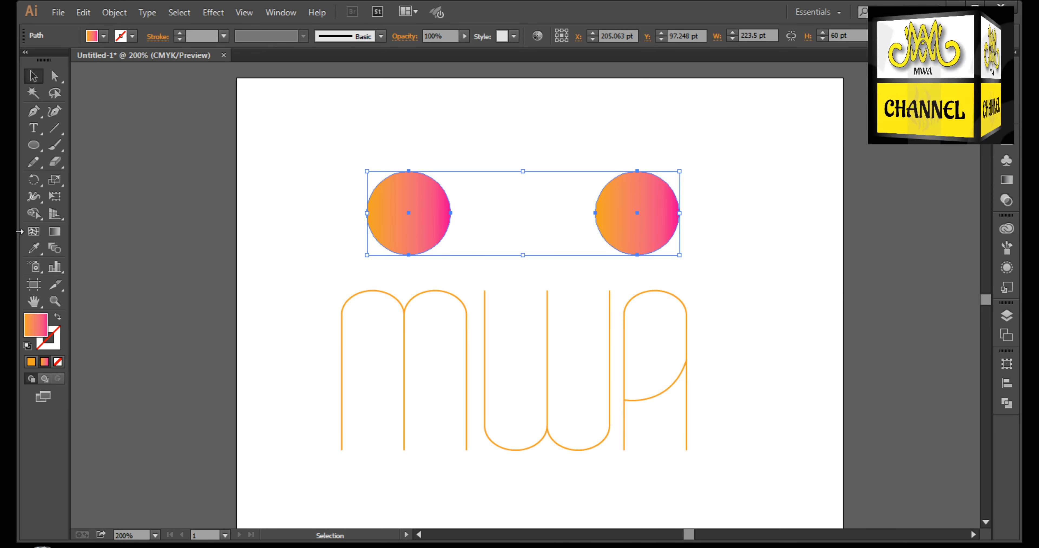
click(55, 251)
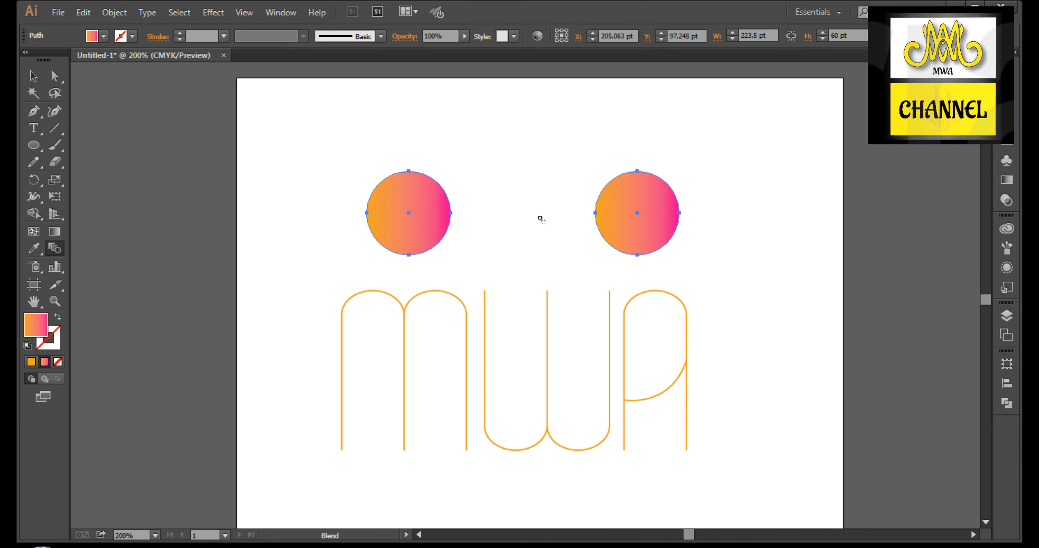
click(635, 214)
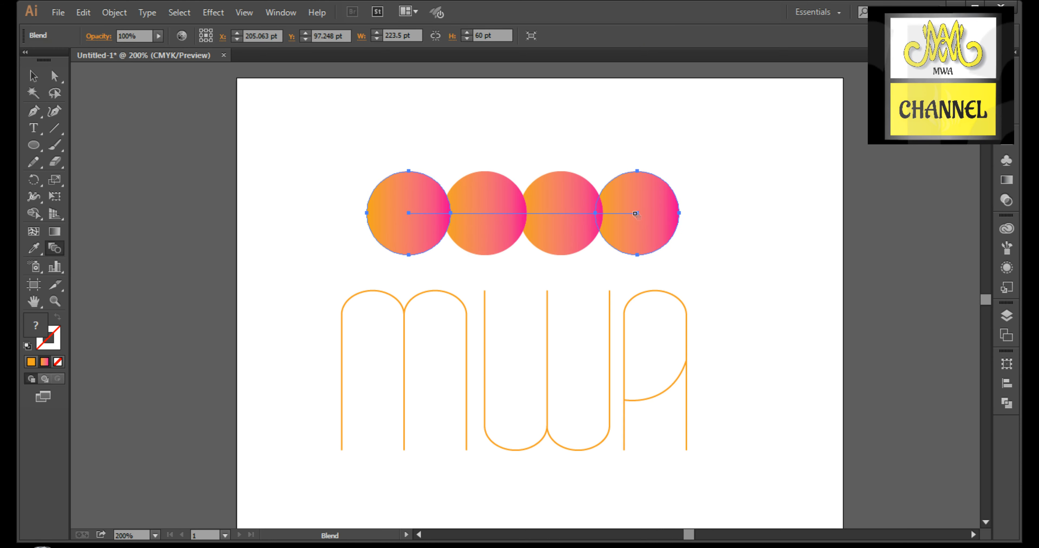
- Set the blend spacing to Specified Steps with 180 steps and turn on the preview
double_click(56, 248)
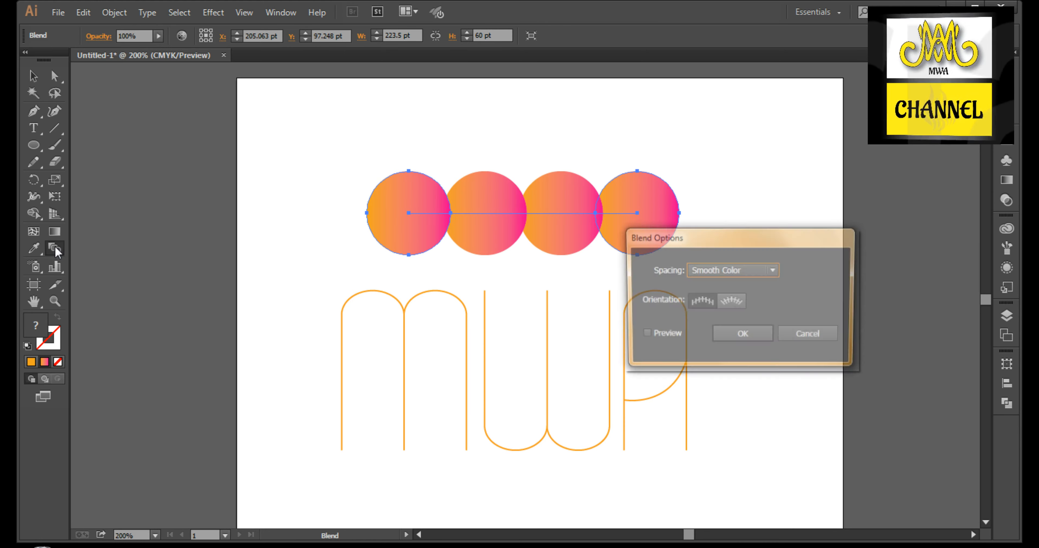
click(762, 271)
click(731, 305)
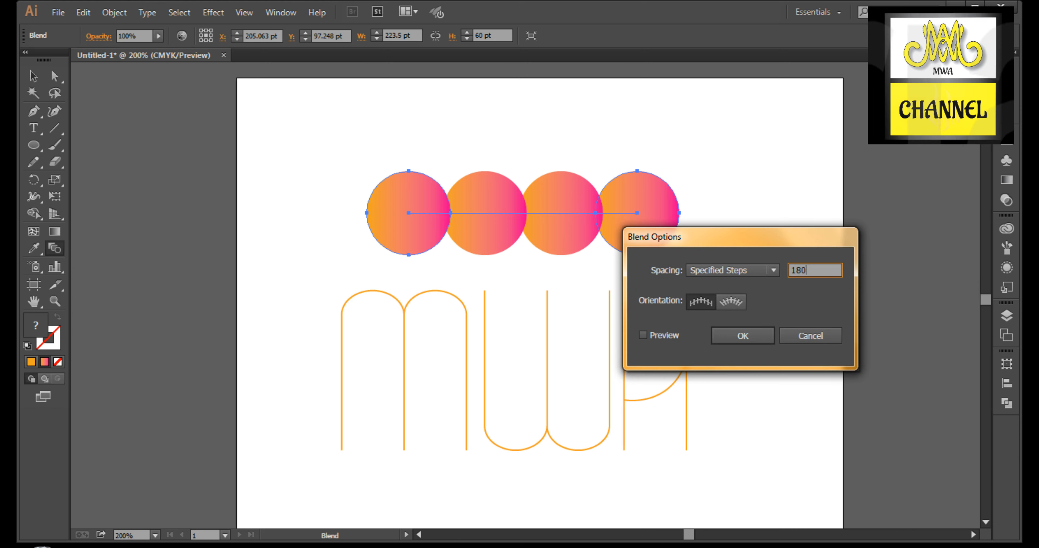
click(665, 337)
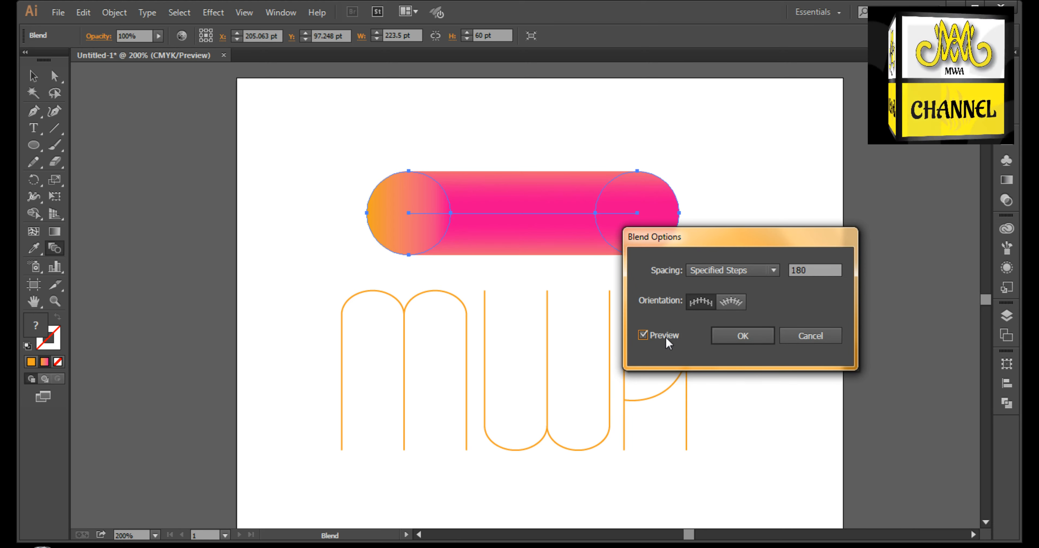
click(734, 335)
key(v)
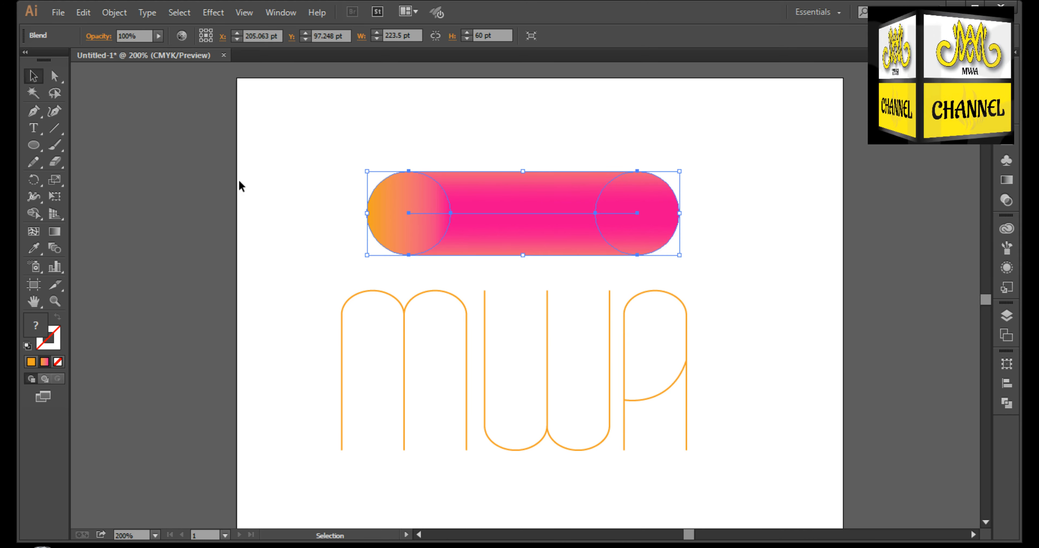
- Move the blended bar to the artboard's upper edge and scale it proportionally to about 150 by 40 pt
click(238, 185)
click(474, 216)
drag(474, 212, 471, 119)
click(476, 192)
click(577, 124)
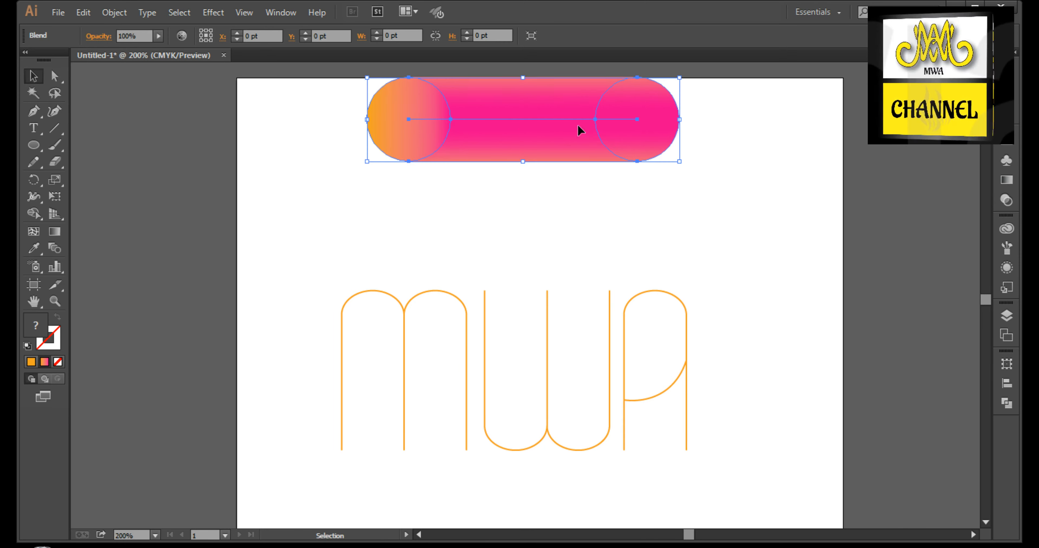
drag(679, 120, 548, 114)
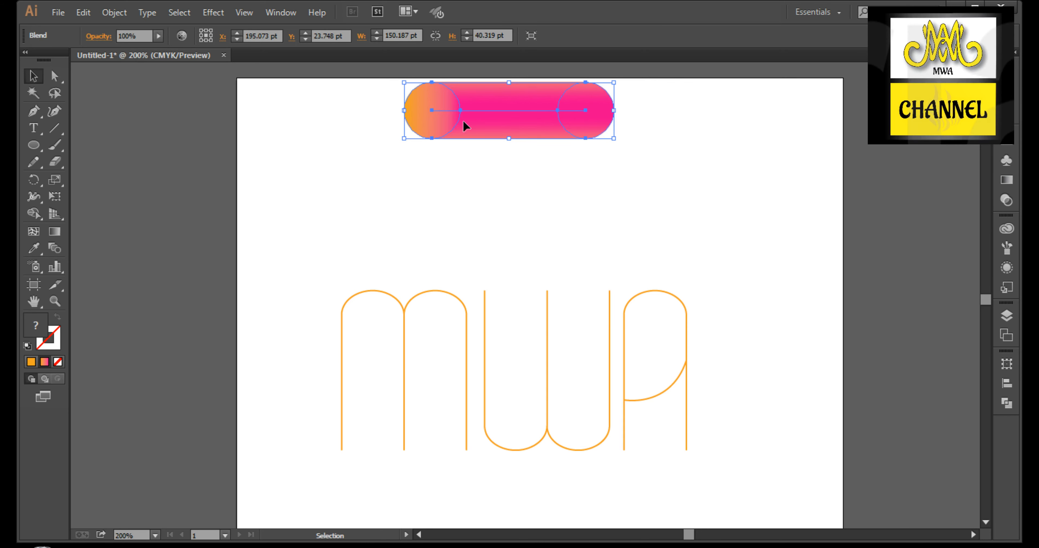
- Copy the blended bar, paste it in front and place this copy directly beneath the original
click(115, 13)
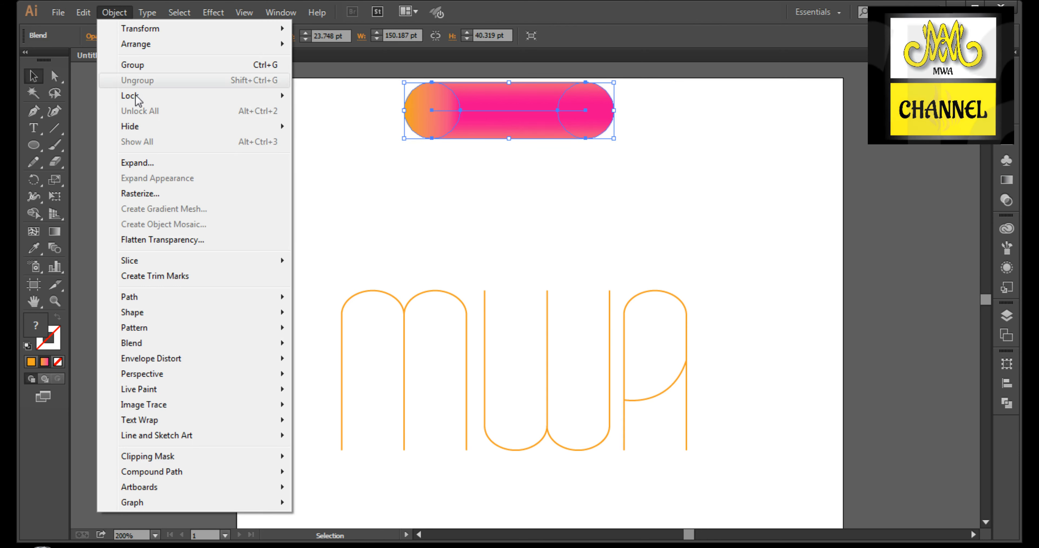
click(89, 33)
click(83, 13)
click(105, 78)
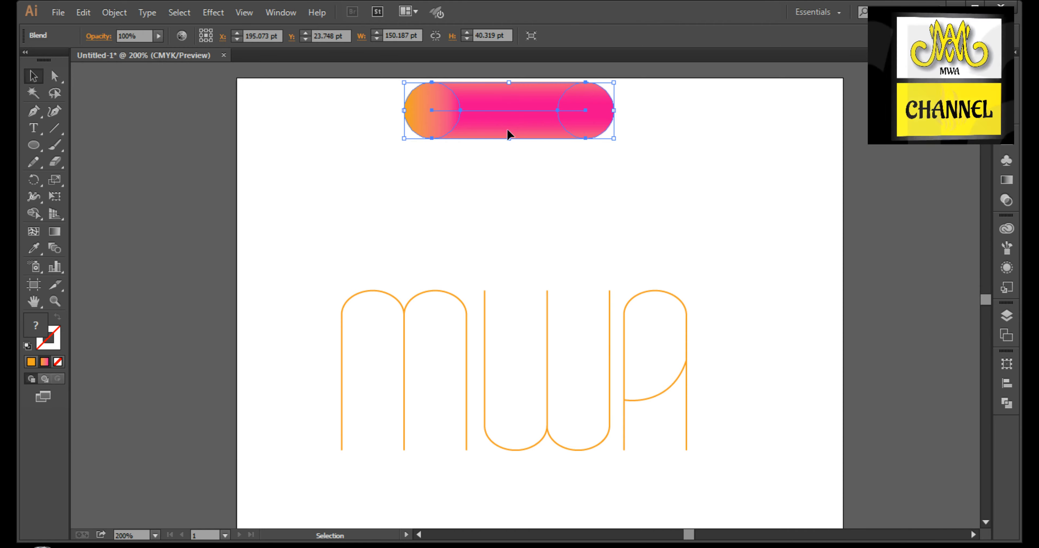
drag(496, 114, 504, 139)
click(82, 12)
click(121, 112)
drag(503, 161, 503, 161)
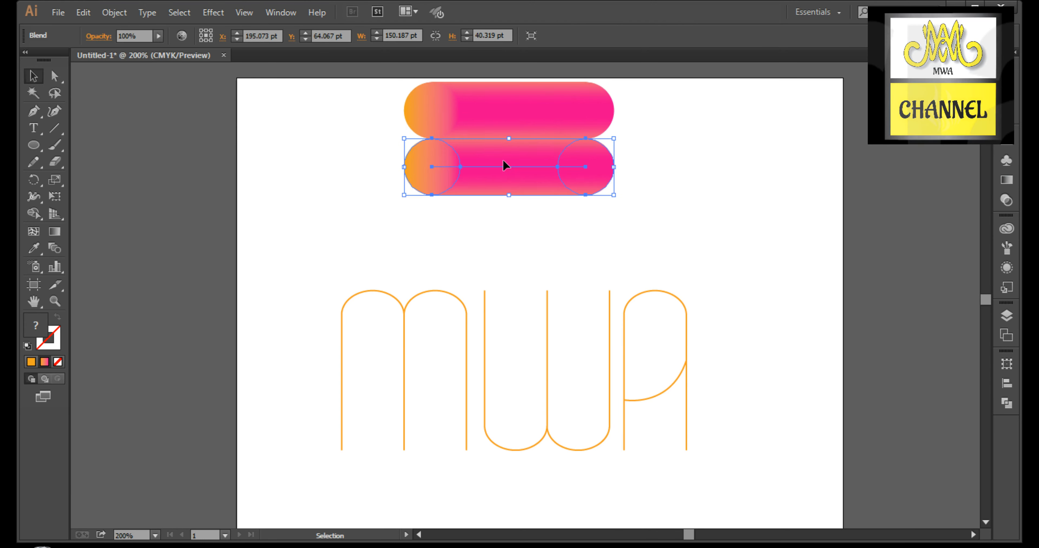
- Paste another copy of the blended gradient bar and place it directly beneath the second bar
click(83, 12)
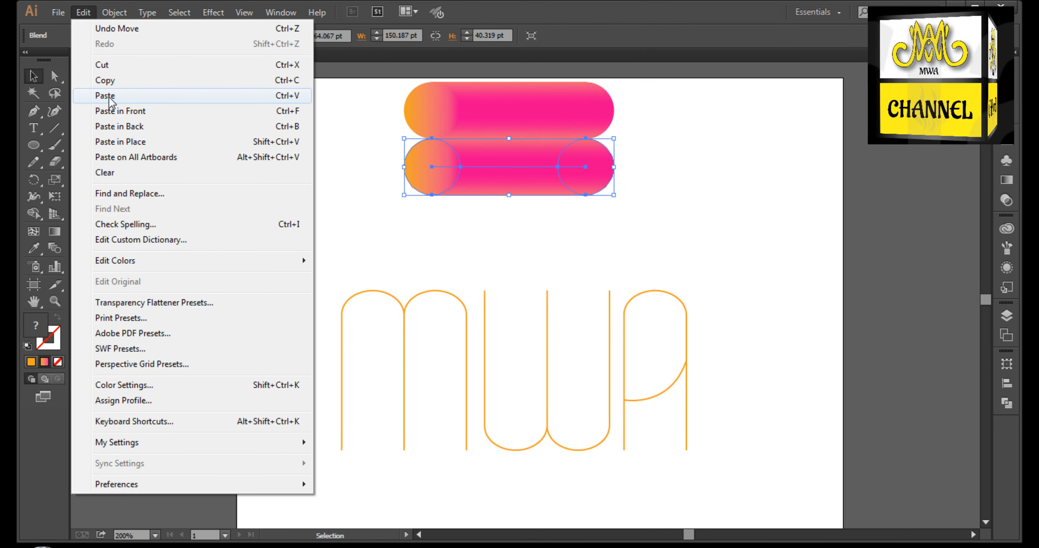
click(108, 98)
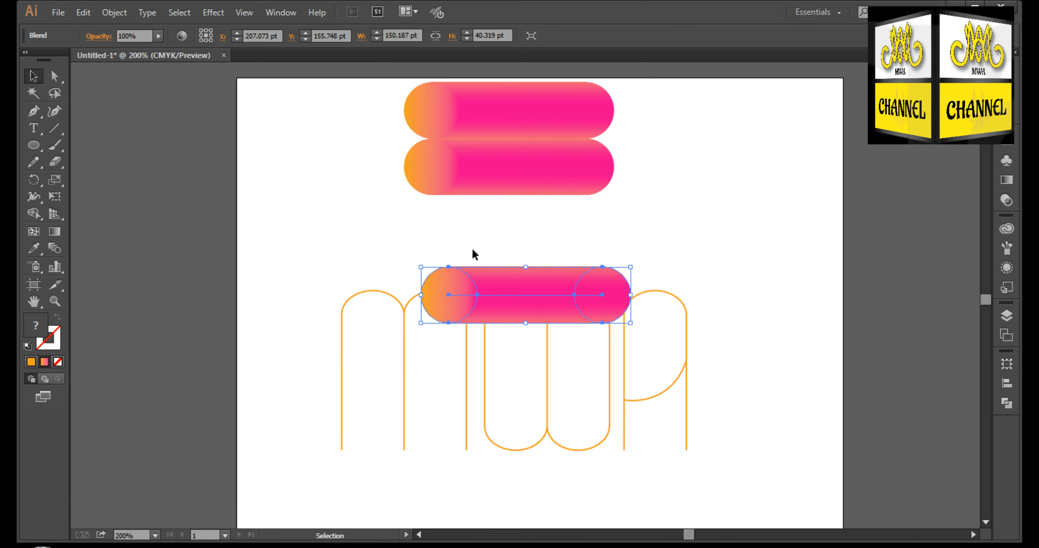
drag(512, 297, 505, 223)
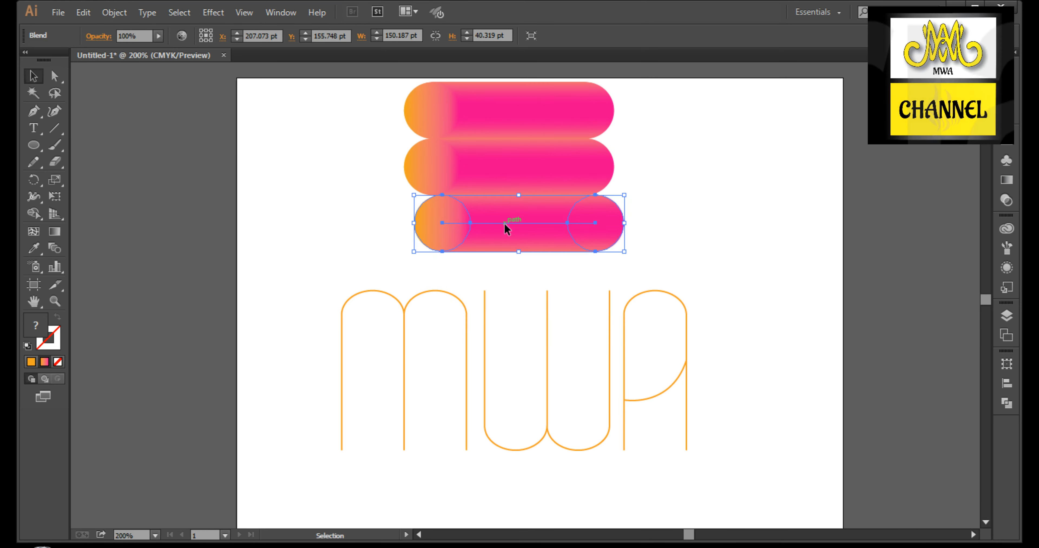
- Replace the lowest bar's blend spine with the M outline and move the resulting letter away from the W outline
shift+click(410, 298)
click(115, 13)
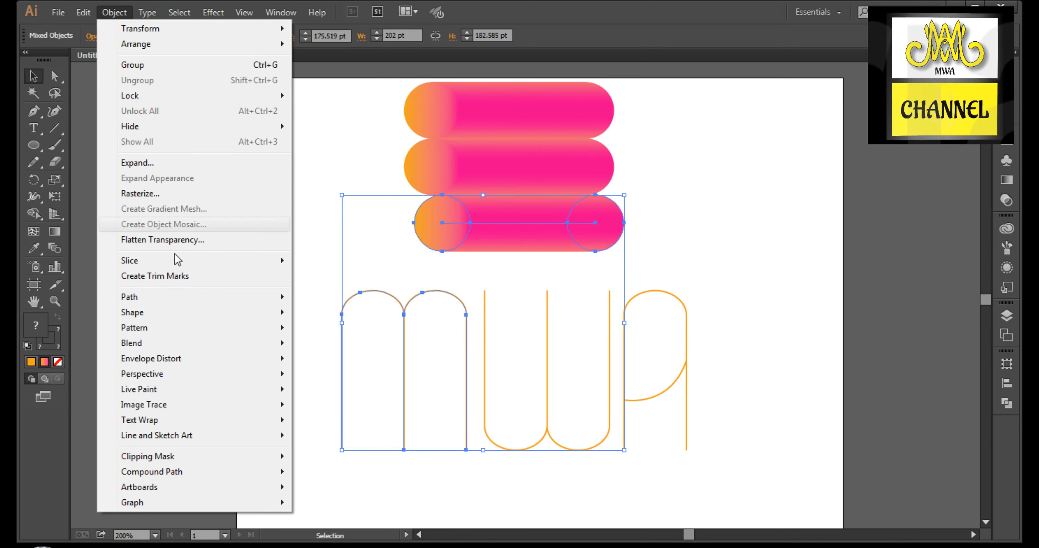
mouse_move(266, 343)
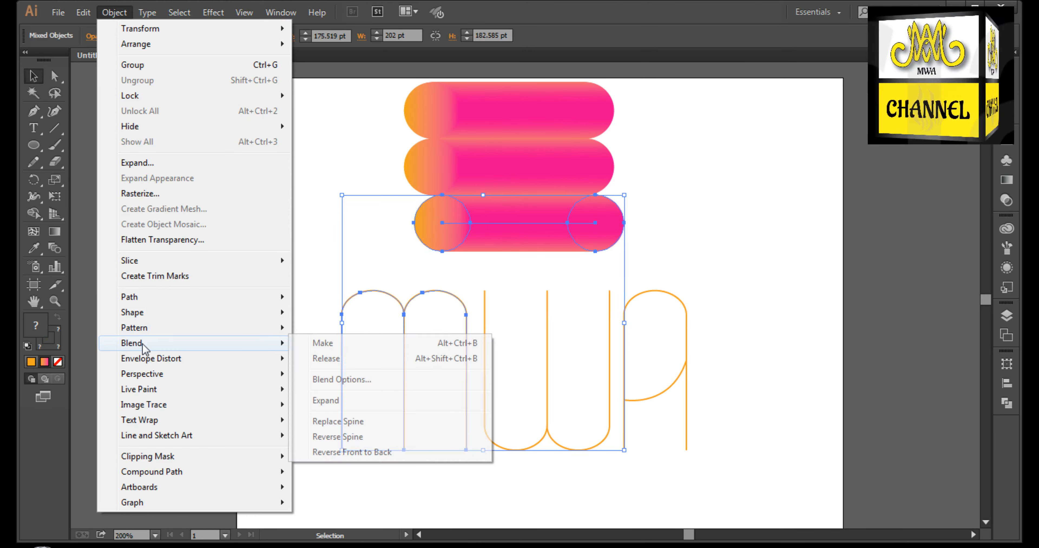
click(319, 423)
click(538, 285)
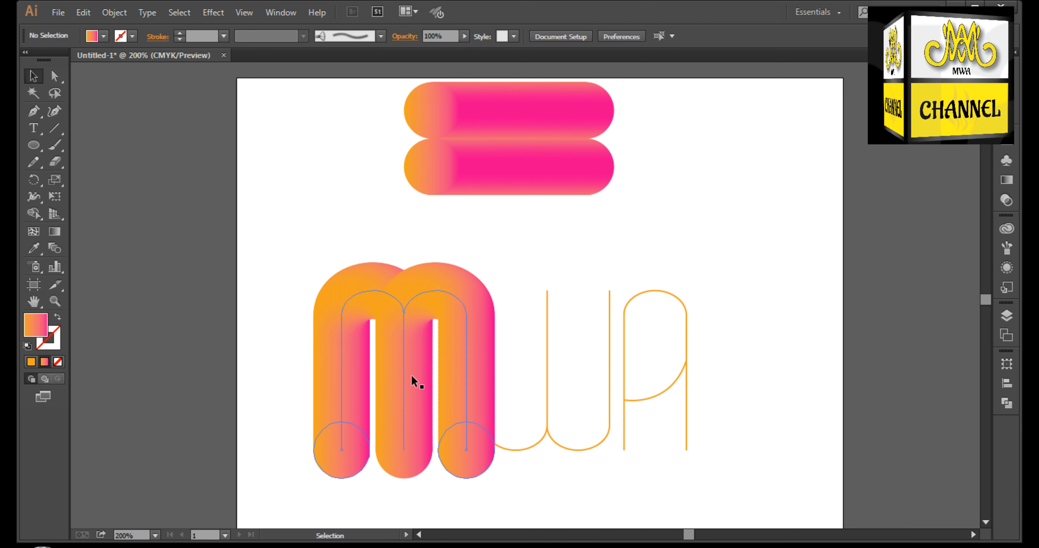
drag(411, 377, 370, 377)
click(505, 247)
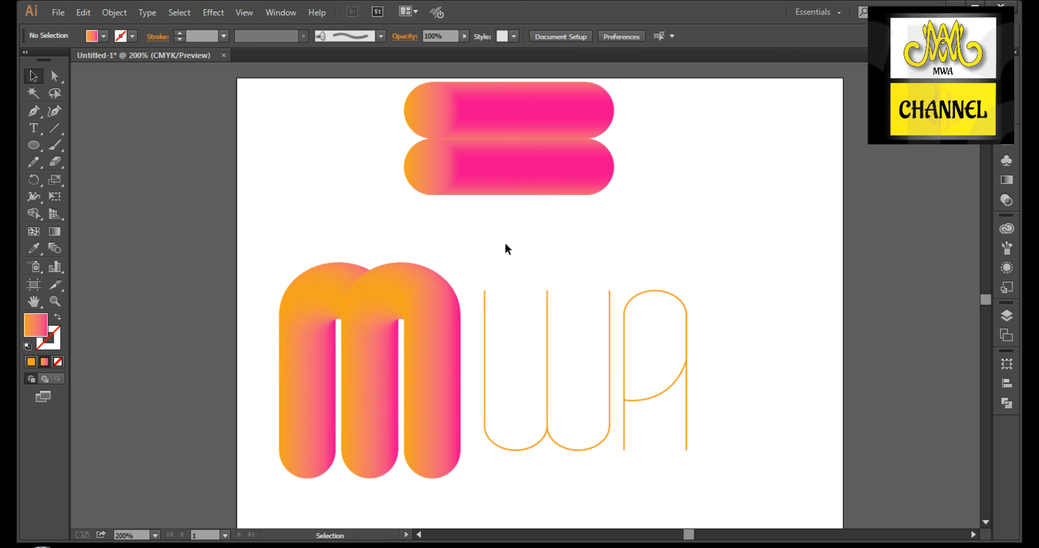
- Replace the spine of the lower remaining gradient bar with the W outline
click(494, 176)
shift+click(546, 325)
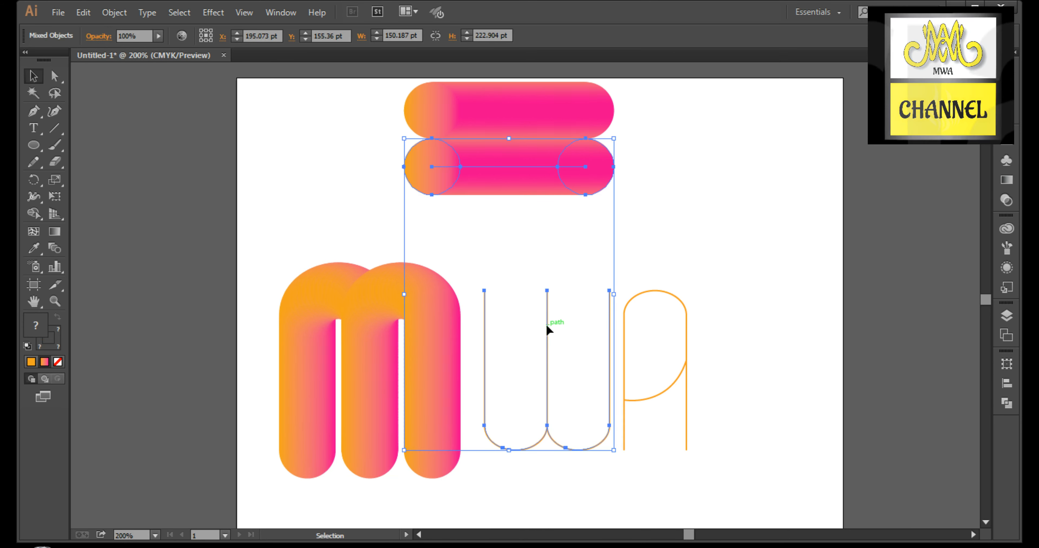
click(116, 13)
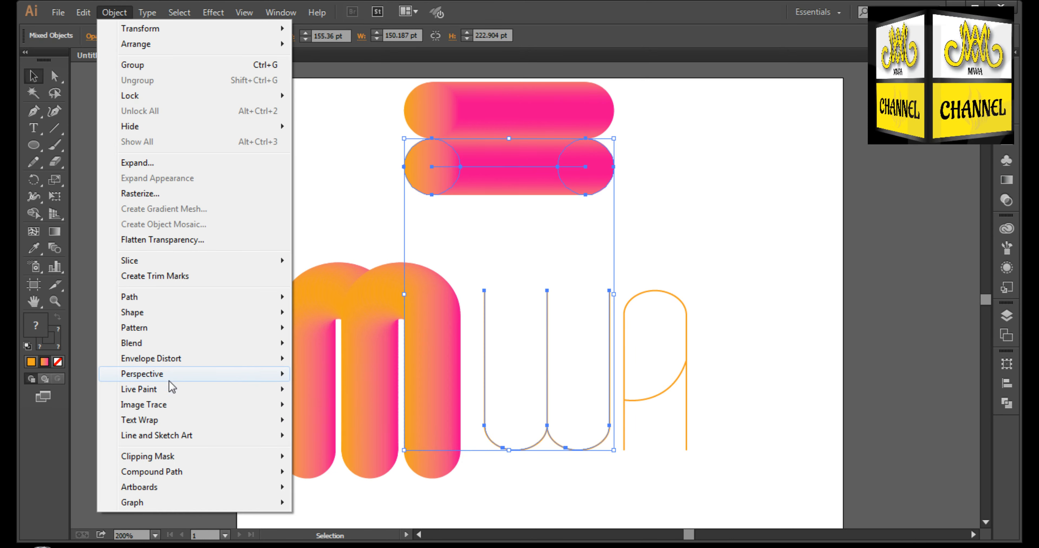
mouse_move(230, 344)
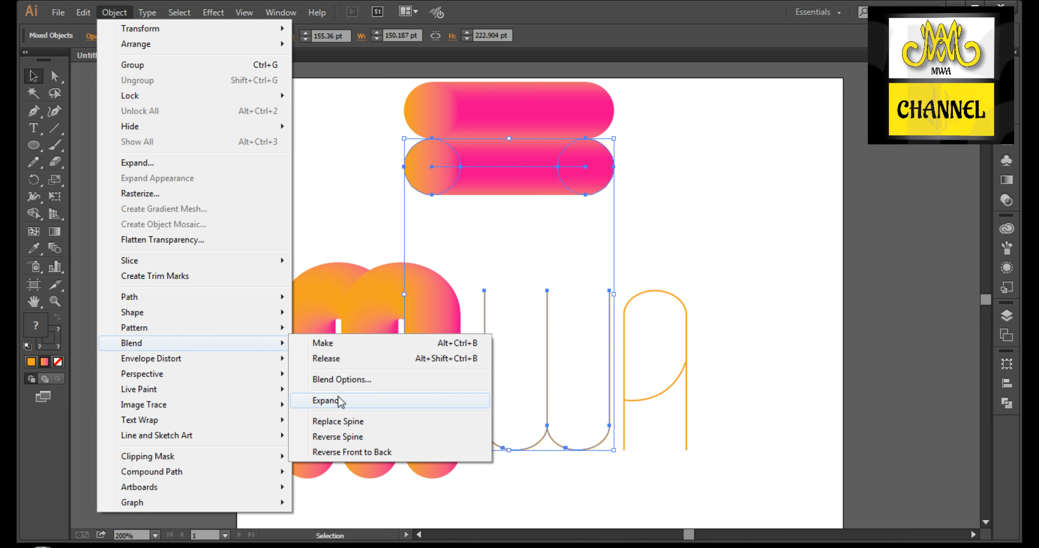
click(342, 421)
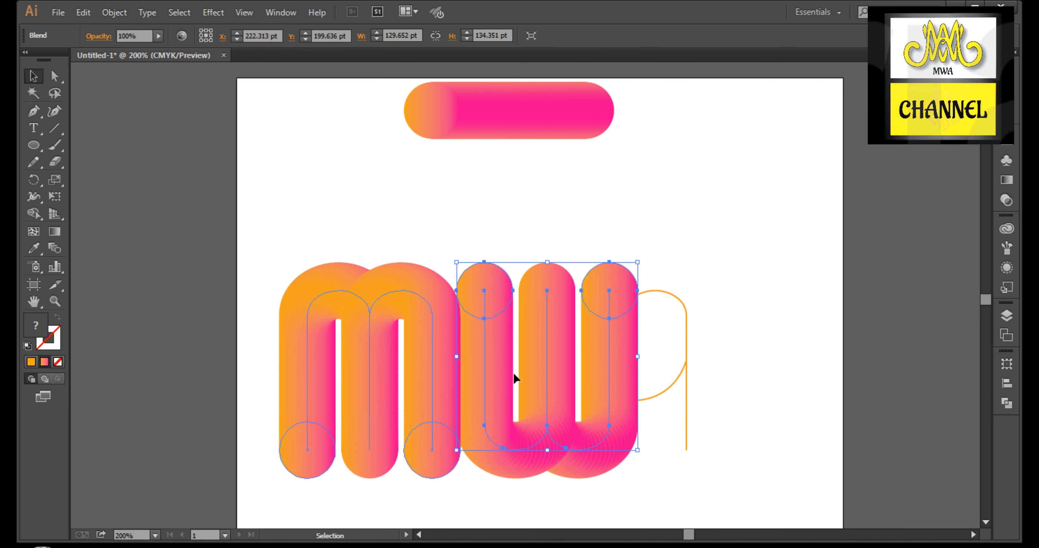
- Move the A outline away from the W, replace the last bar's spine with it and widen the resulting letter
drag(728, 287, 720, 379)
shift+click(516, 117)
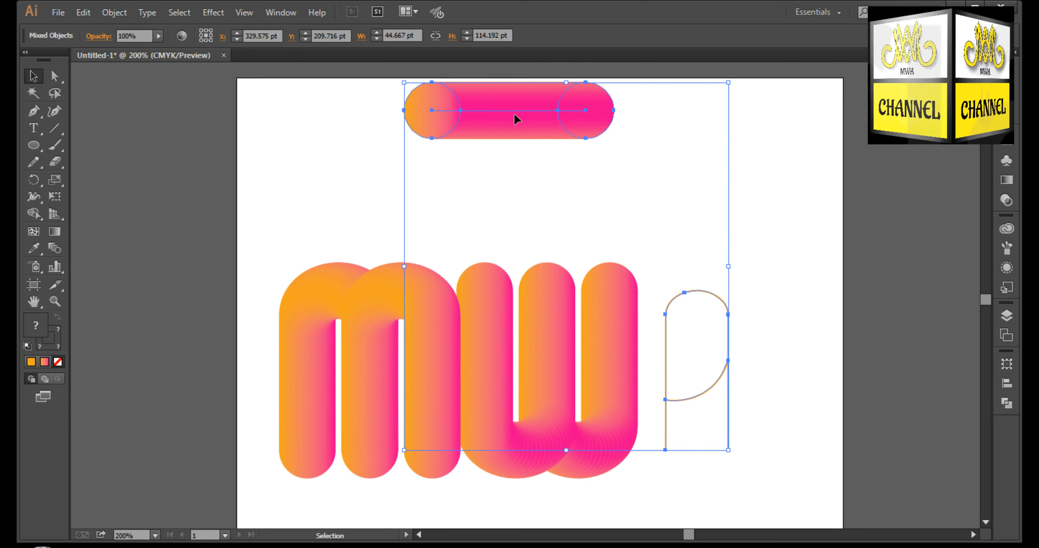
click(114, 12)
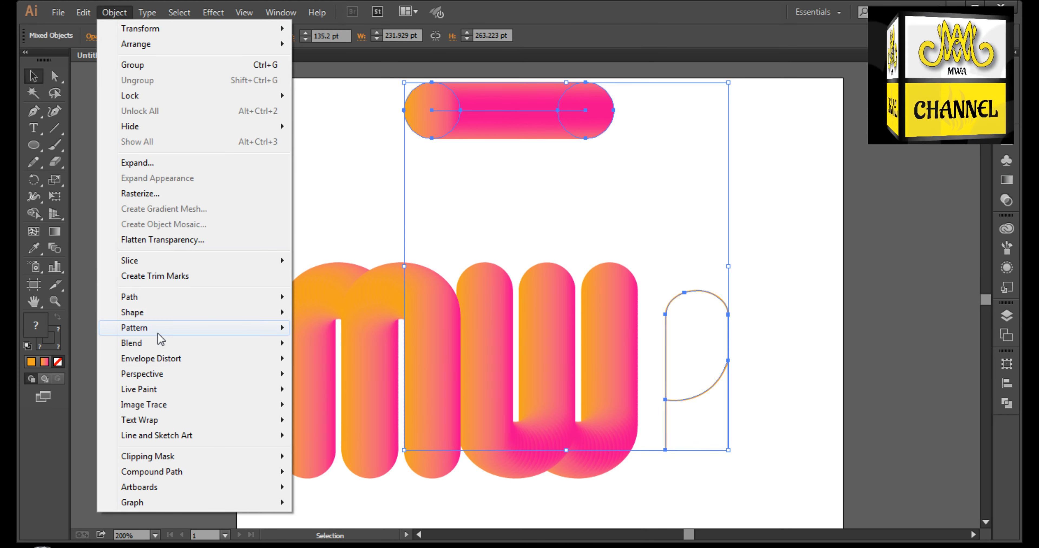
mouse_move(167, 348)
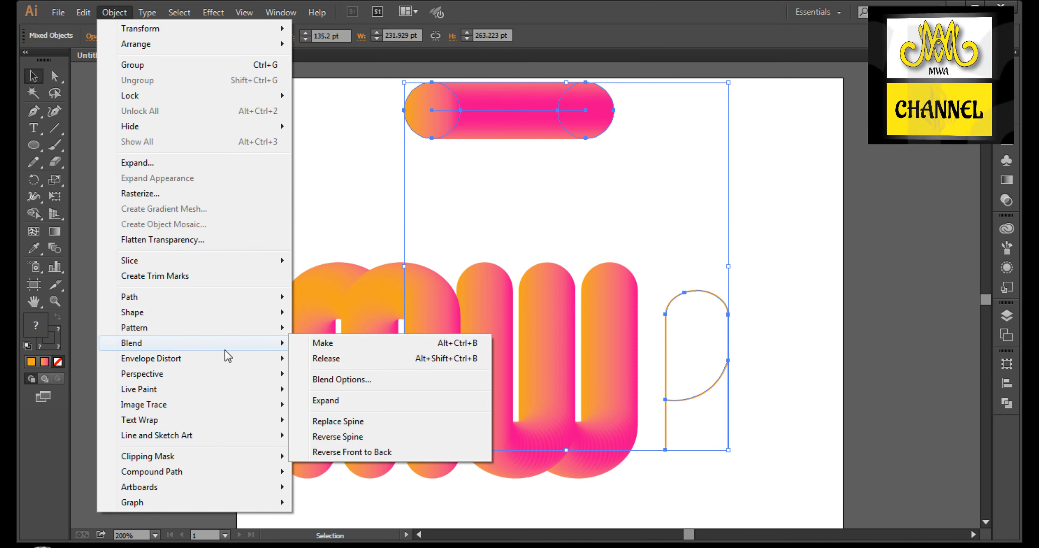
click(334, 421)
drag(714, 384, 751, 384)
click(794, 371)
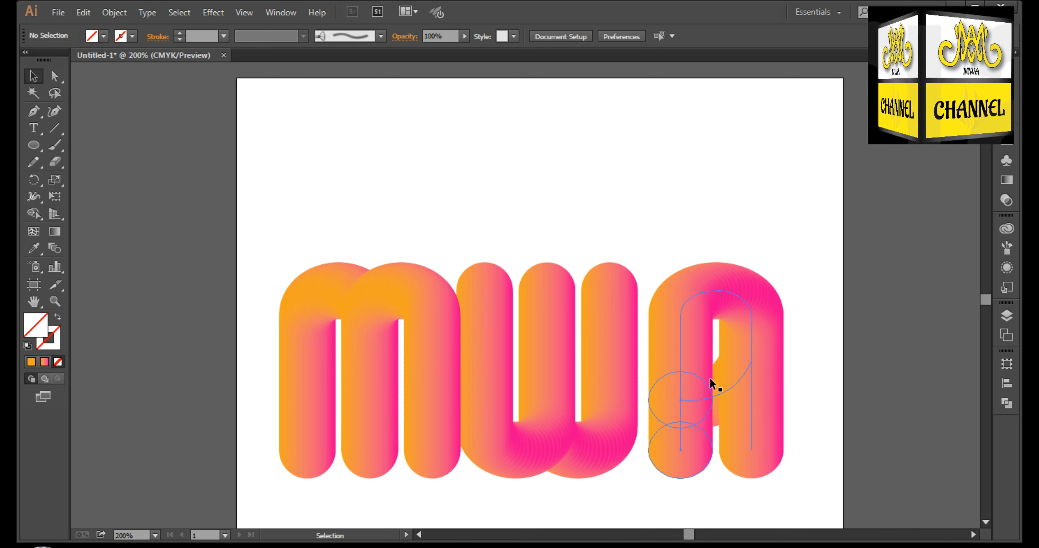
- Even out the spacing between the three blended letters and narrow the A to about 69 pt wide
click(602, 381)
drag(607, 387, 613, 388)
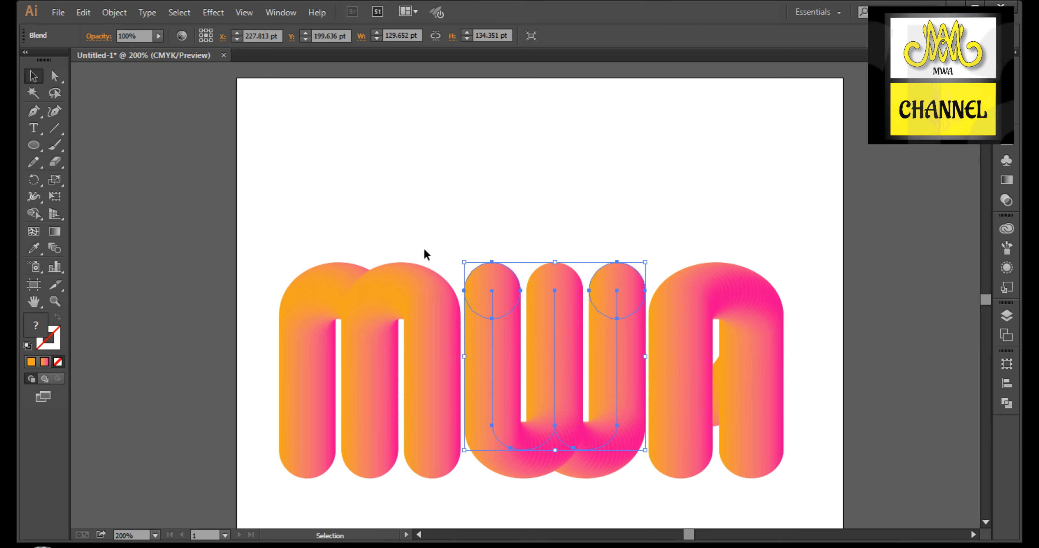
click(403, 338)
drag(663, 240, 732, 335)
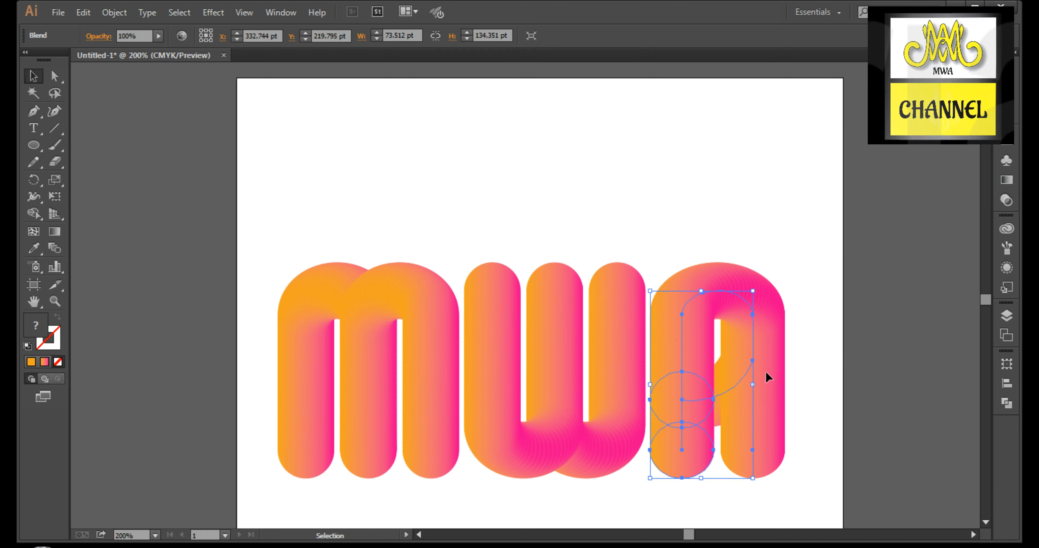
drag(753, 385, 746, 386)
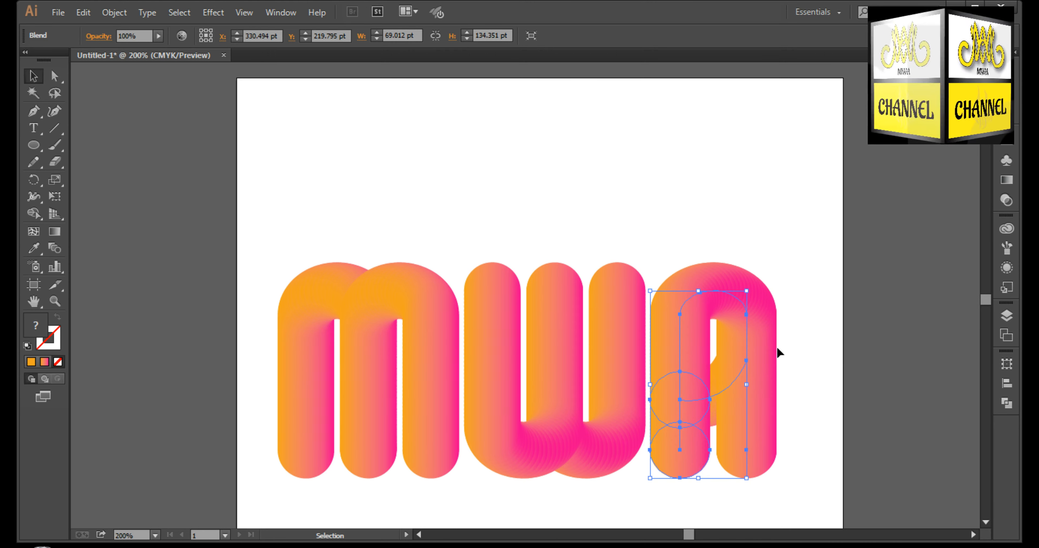
- Select all three letters and centre them on the artboard at about X 212, Y 166 pt
key(ctrl+minus)
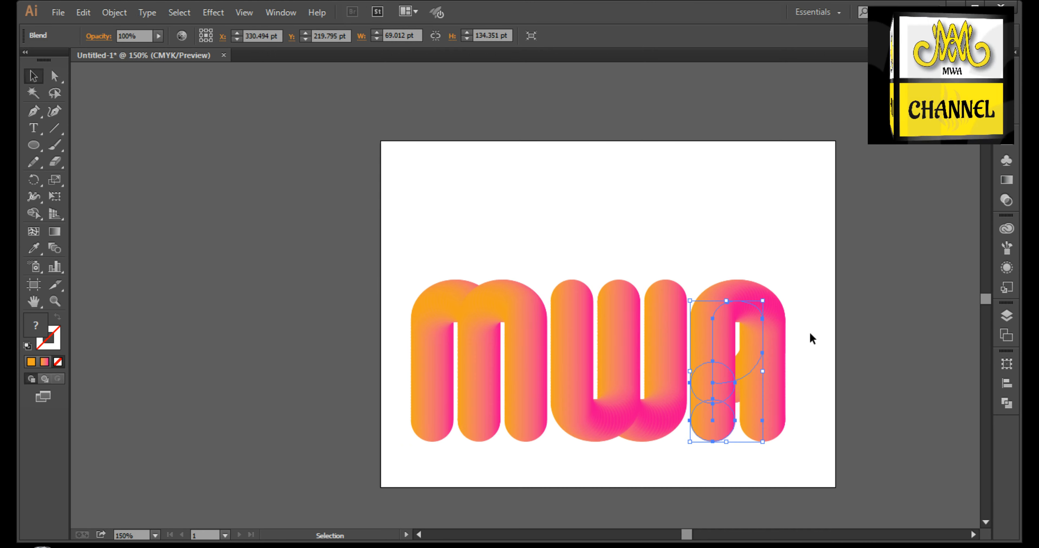
drag(813, 287, 460, 395)
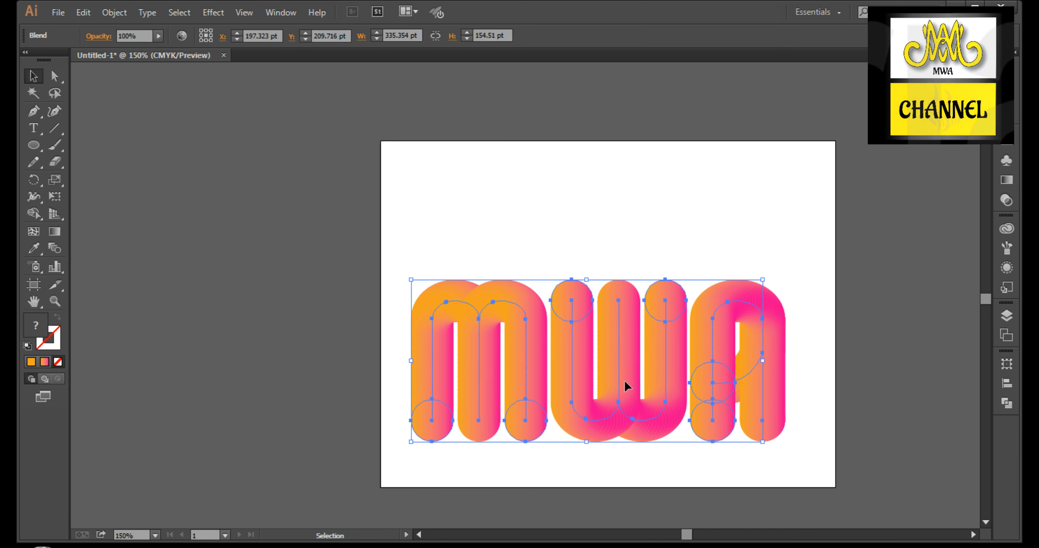
drag(625, 381, 641, 352)
drag(642, 475, 573, 475)
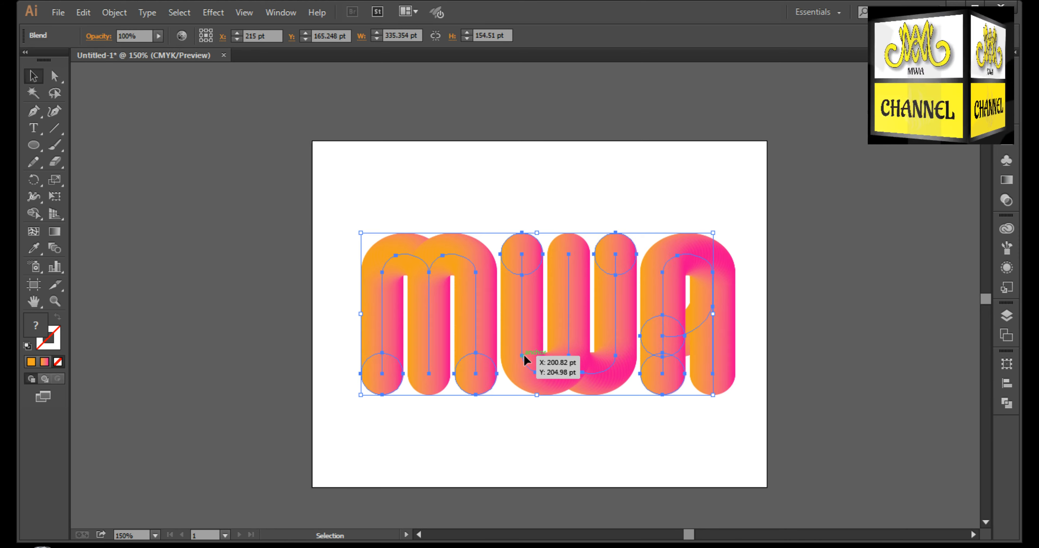
key(Left)
key(Left)
key(Left)
key(Left)
key(Left)
key(Down)
right_click(489, 303)
click(408, 200)
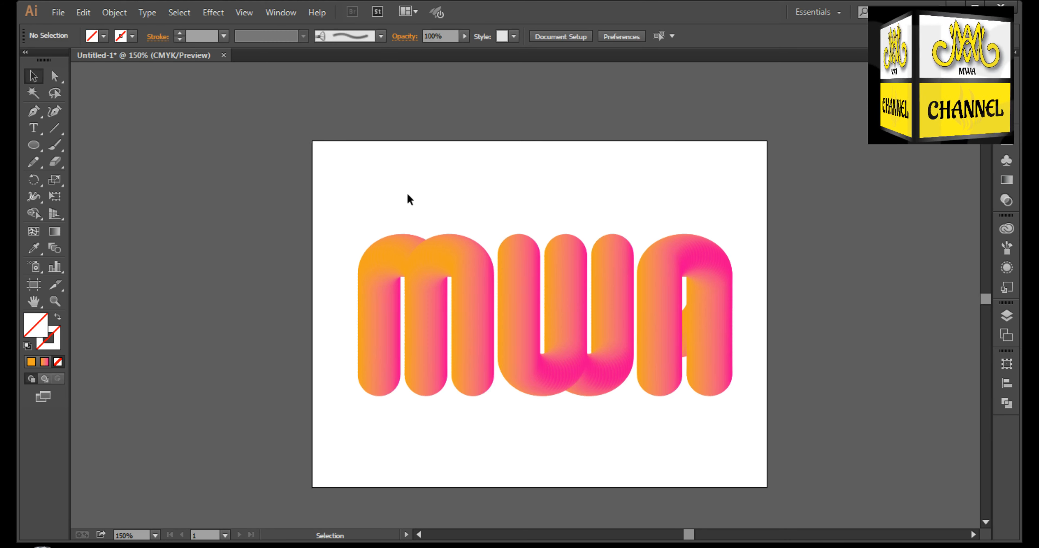
- Select the three blended letters and group them
drag(401, 190, 694, 371)
right_click(644, 344)
drag(477, 432, 697, 279)
click(93, 12)
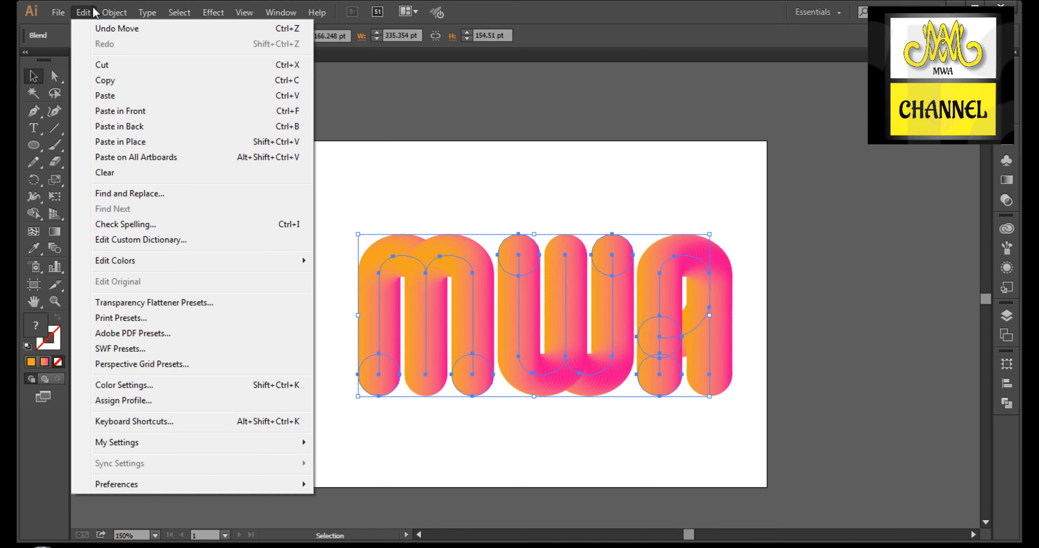
mouse_move(105, 13)
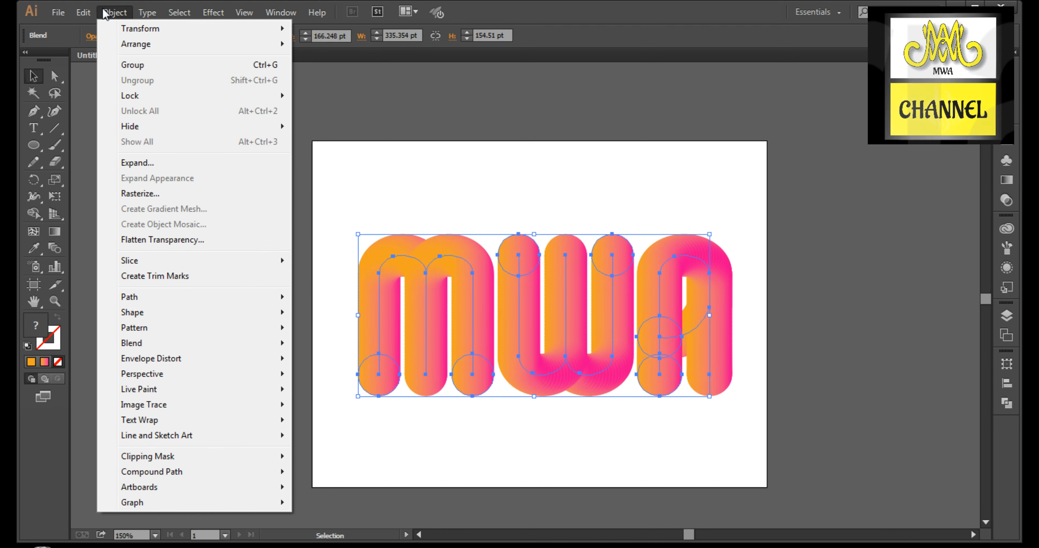
click(120, 66)
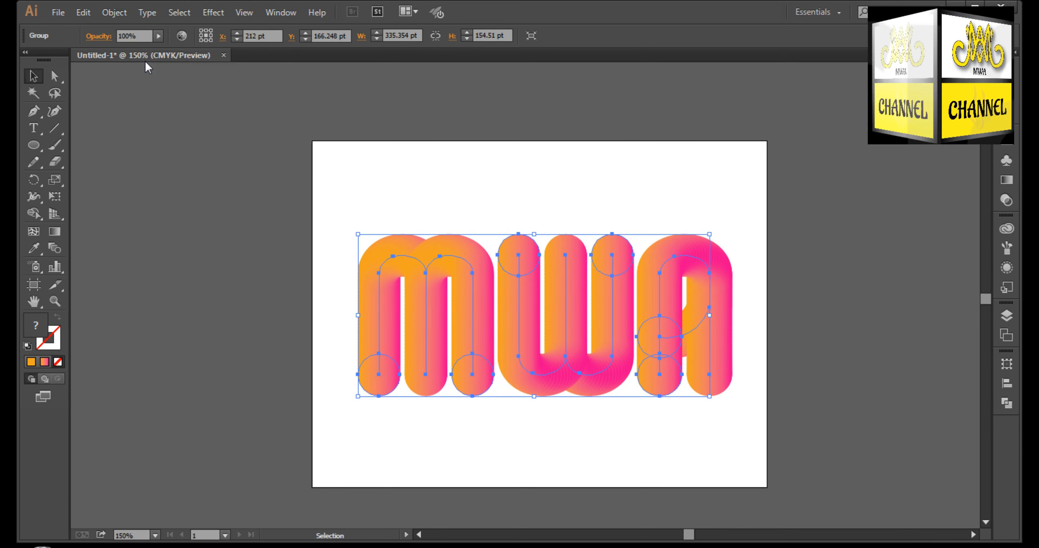
click(170, 152)
- Draw a rectangle of about 434 by 330.5 pt covering the whole artboard and give it the solid orange fill
drag(34, 145, 59, 146)
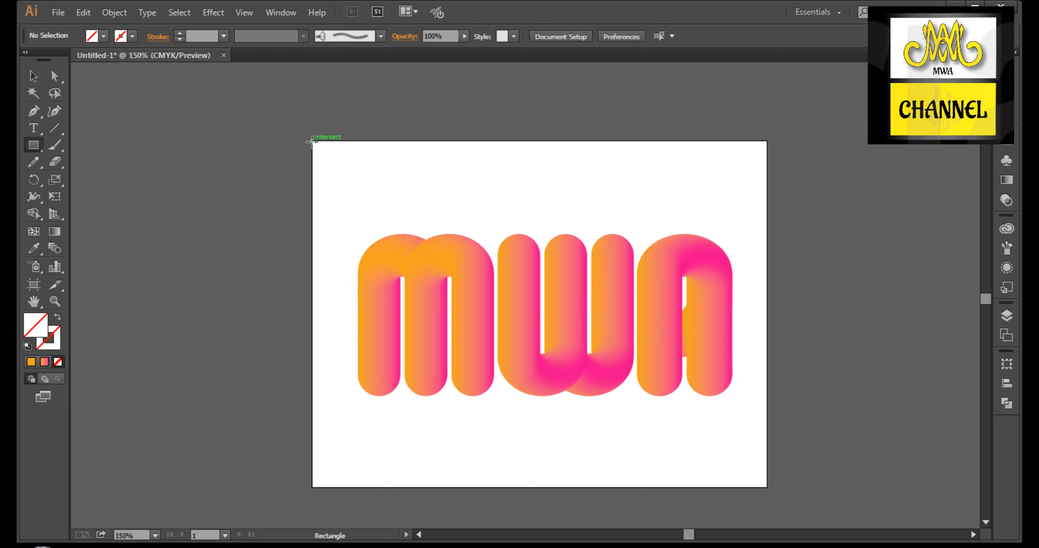
drag(311, 141, 767, 487)
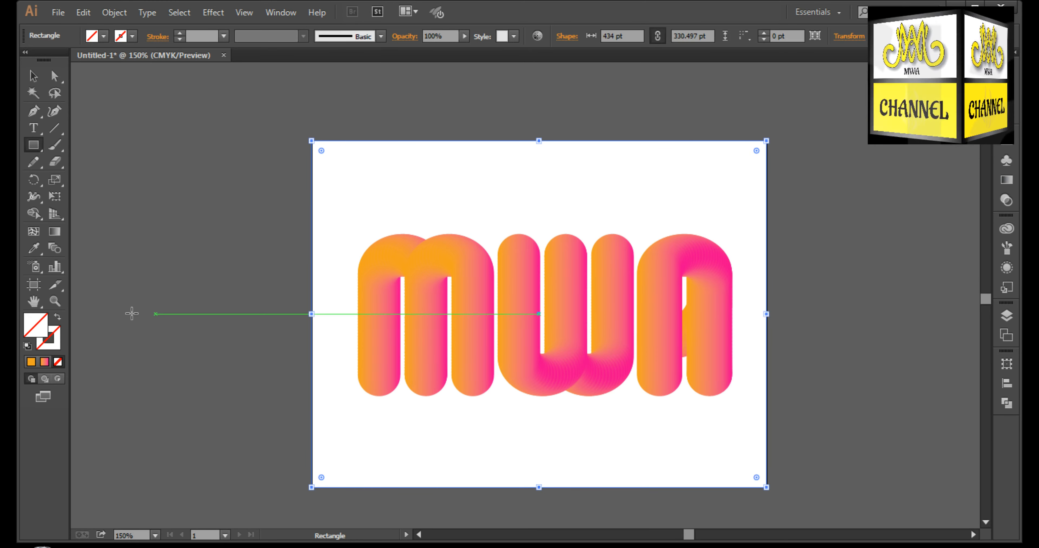
click(31, 361)
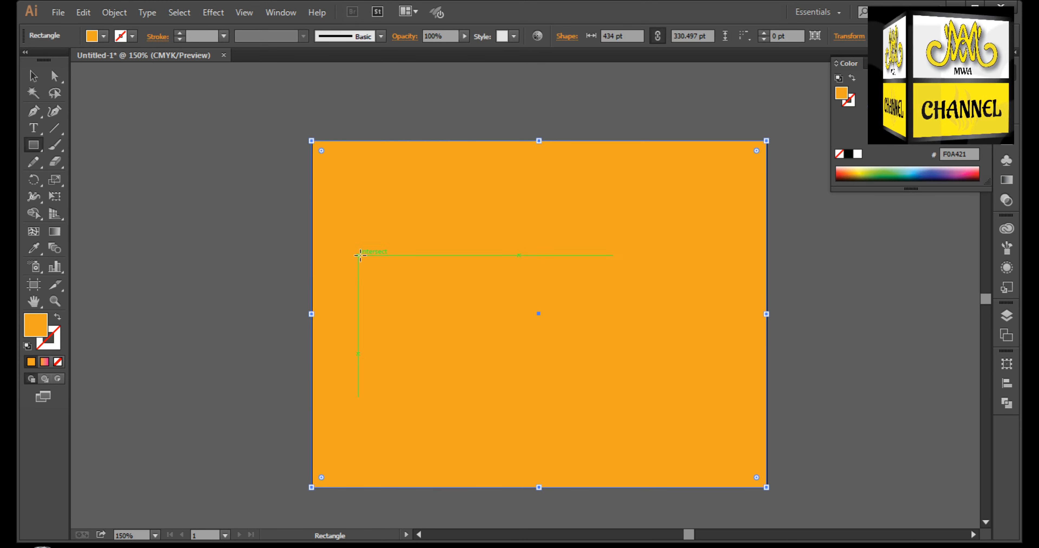
- Send the full-artboard rectangle behind the lettering and fill it with black
click(45, 80)
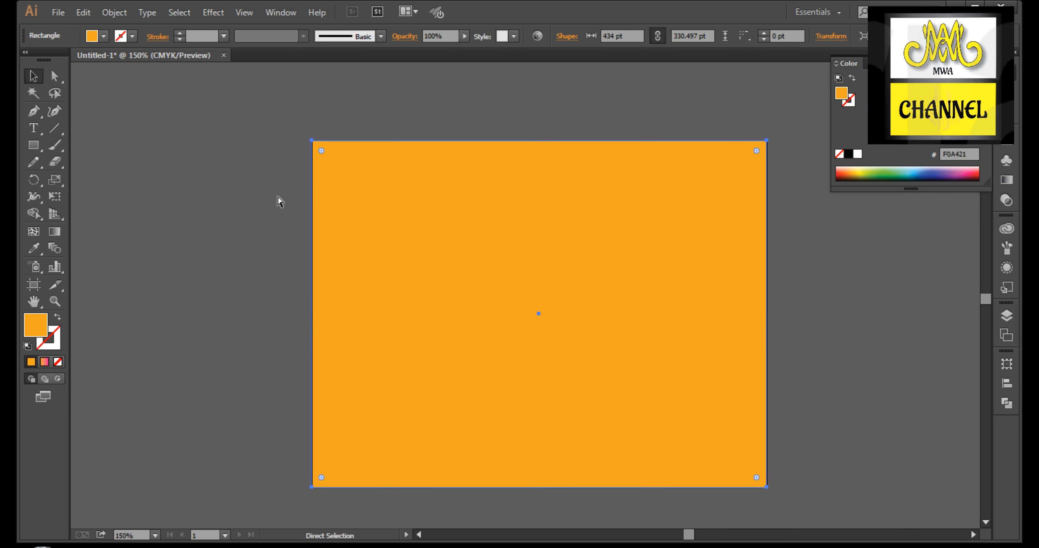
key(ctrl+shift+bracketleft)
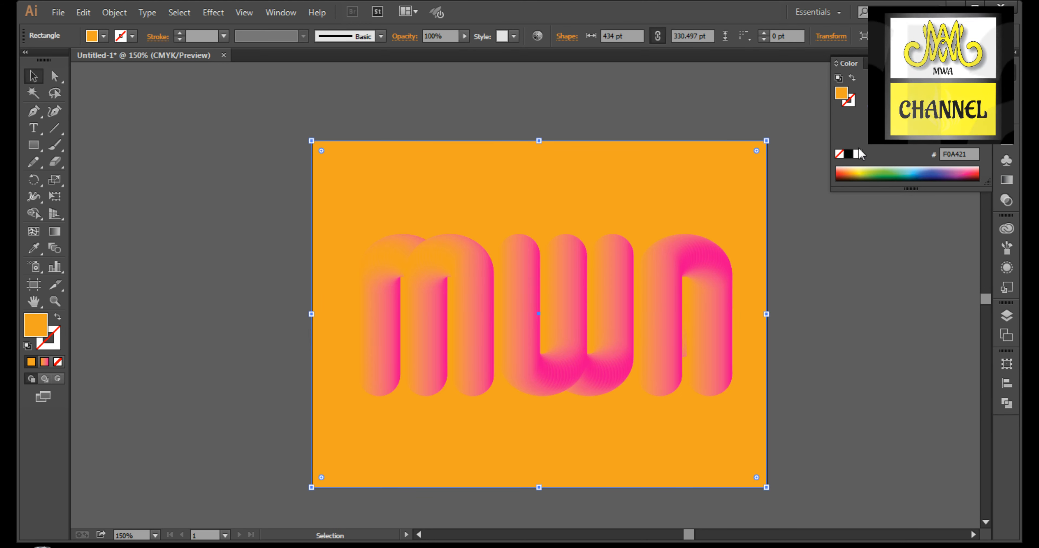
click(848, 155)
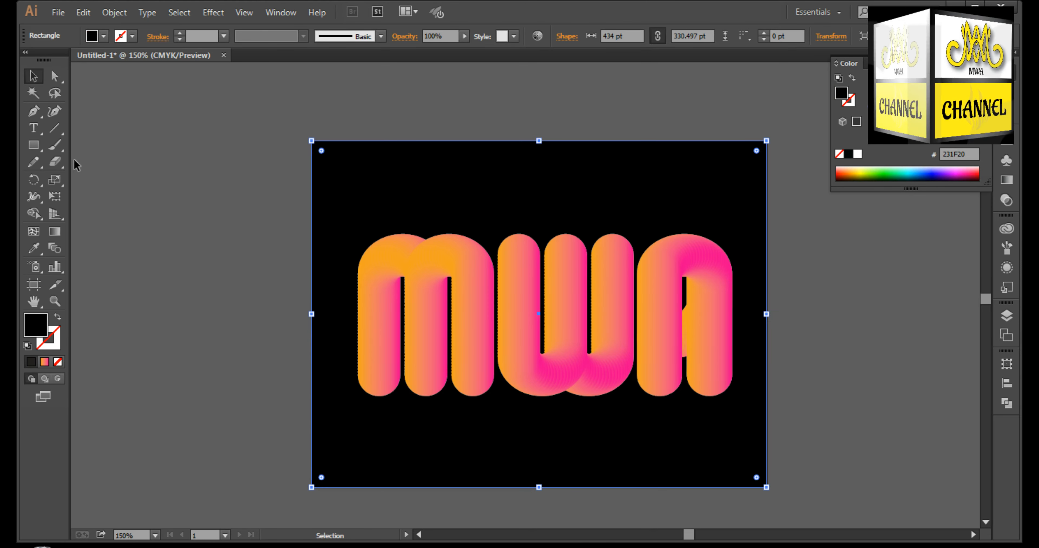
click(202, 200)
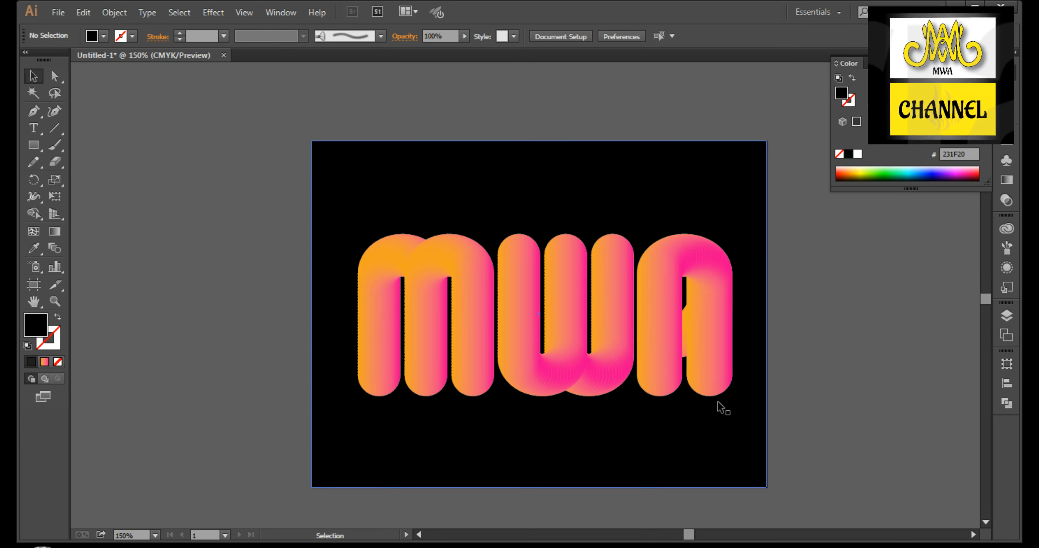
click(741, 181)
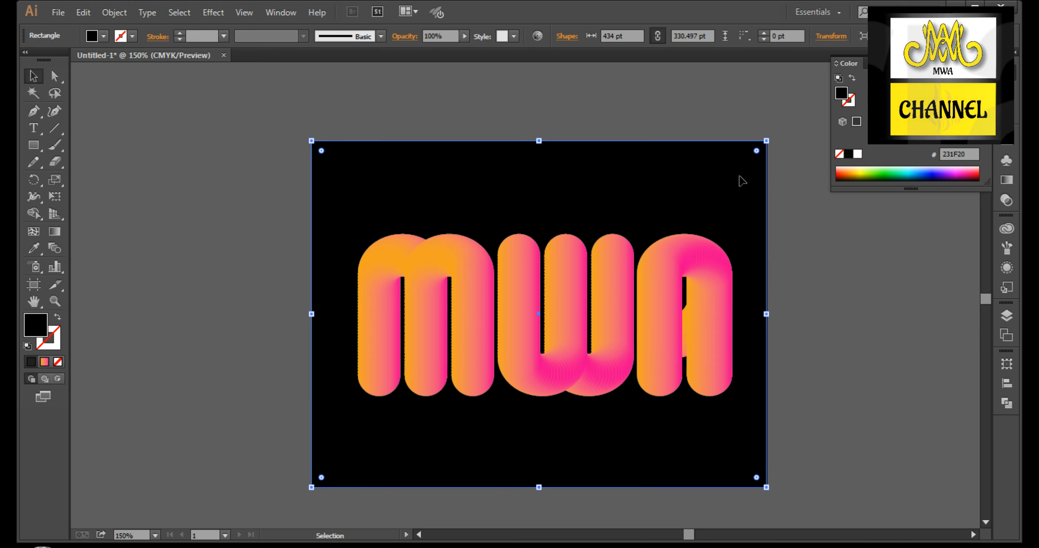
click(870, 226)
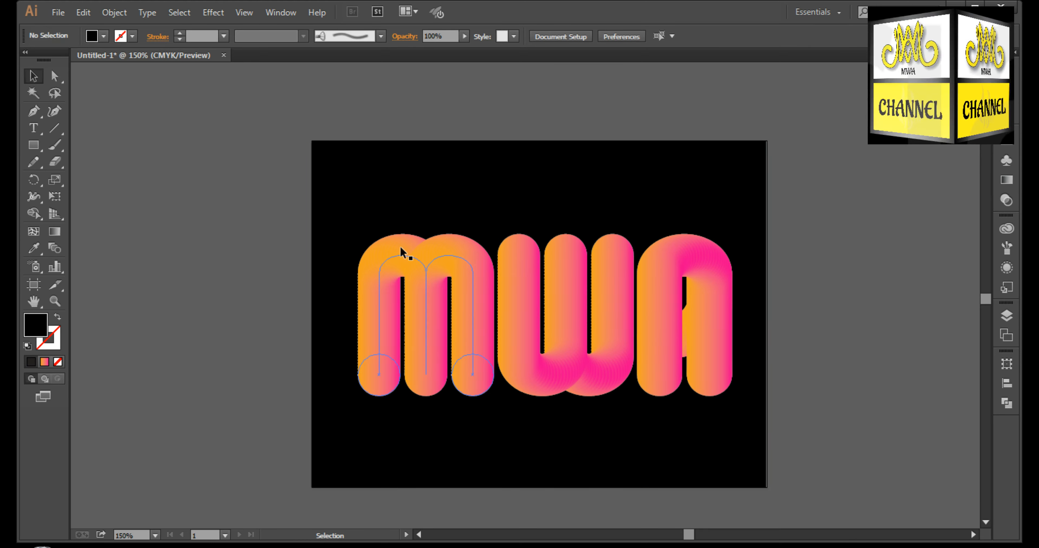
- Add the text "LIKE, SUBSCRIBE AND SHARE THANK YOU" in 12 pt Adobe Arabic, with "THANK YOU" on a second line, and centre-align it
click(34, 127)
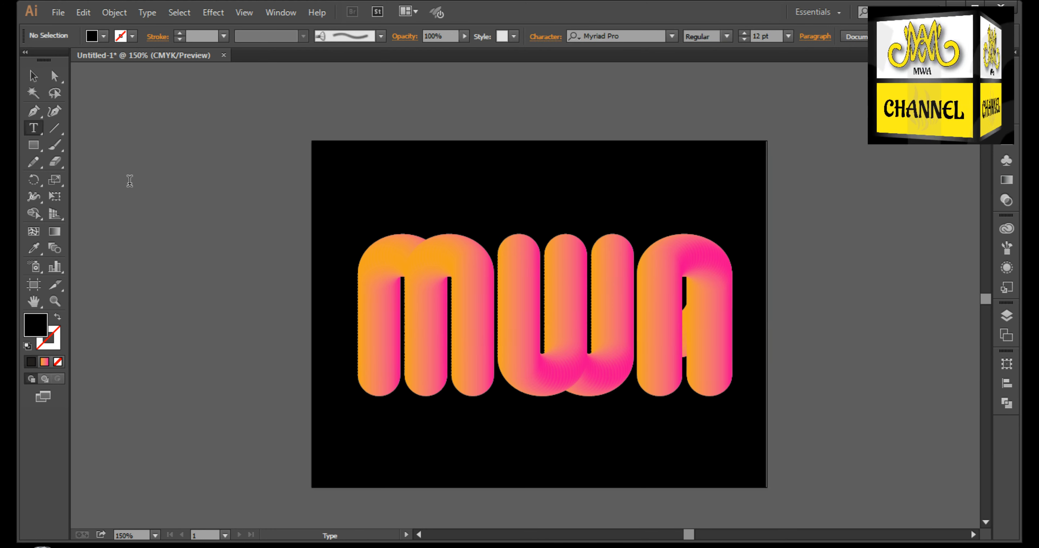
text(ى)
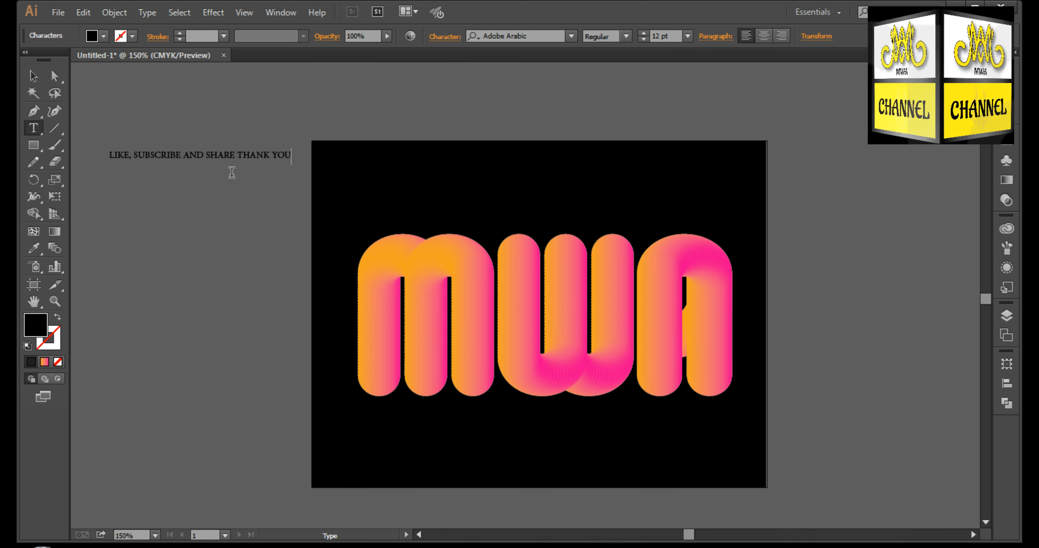
click(236, 157)
key(Return)
click(34, 76)
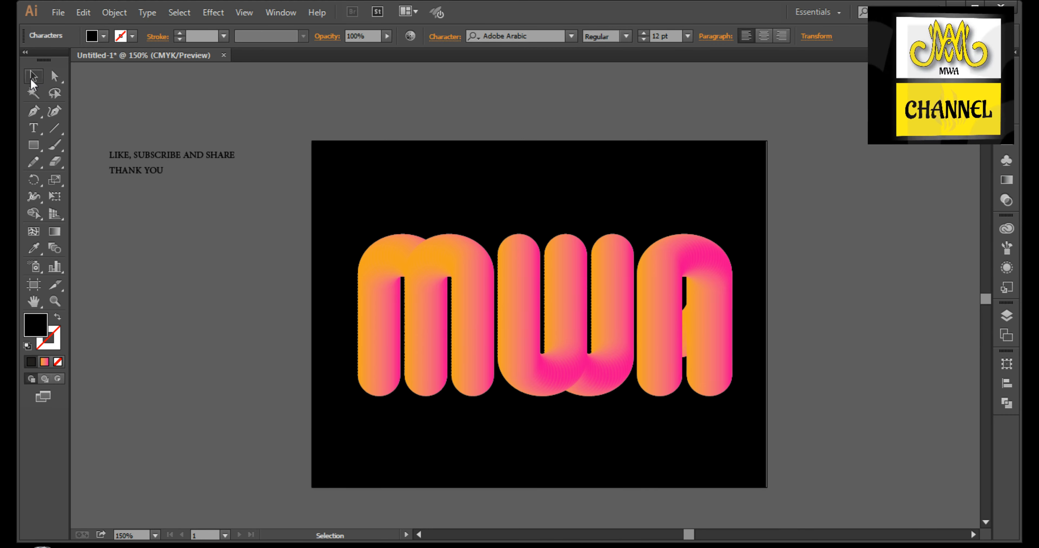
click(763, 36)
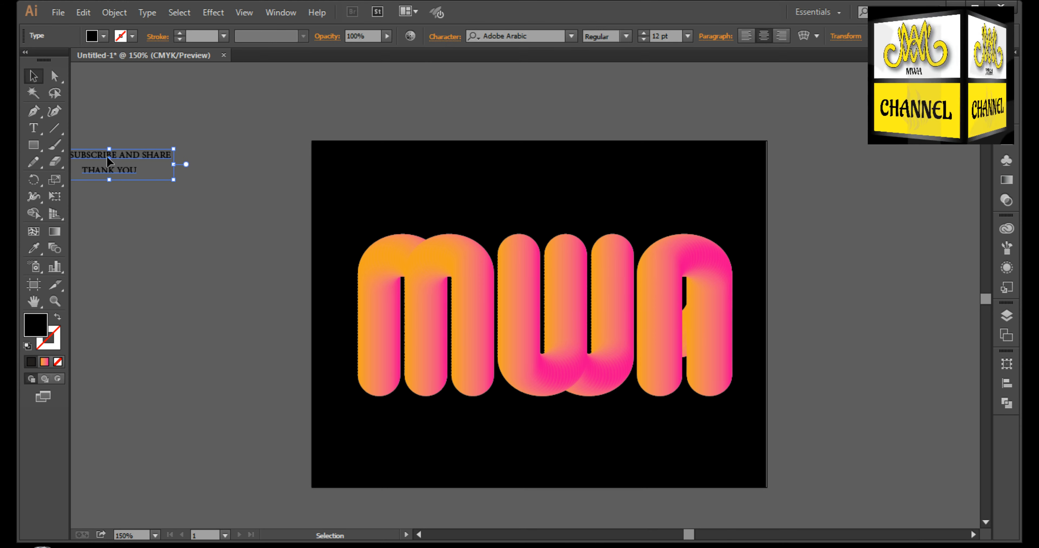
- Place the two-line text above the MWA lettering on the black background and fill it with white (FFFFFF)
drag(110, 159, 536, 188)
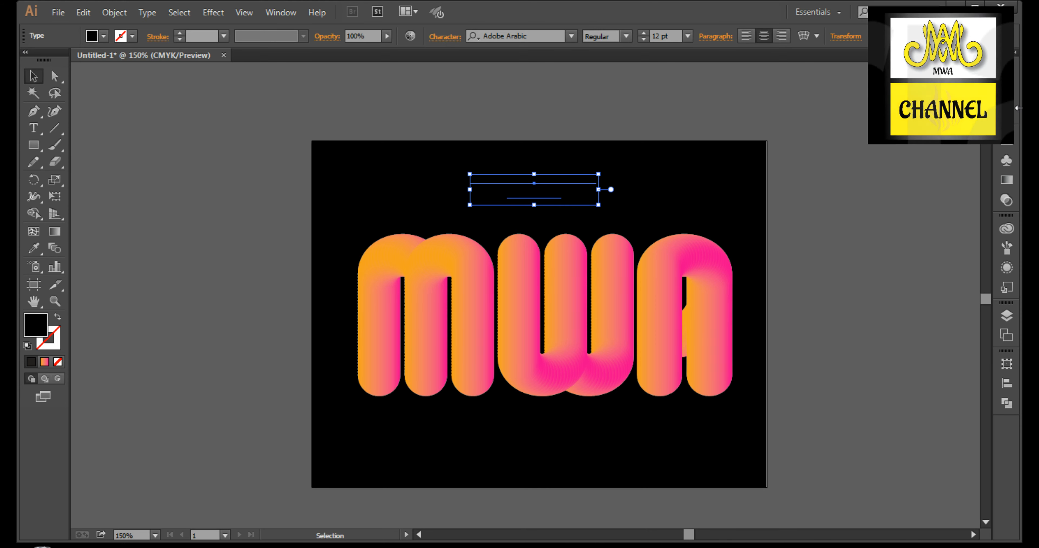
click(1006, 74)
click(857, 155)
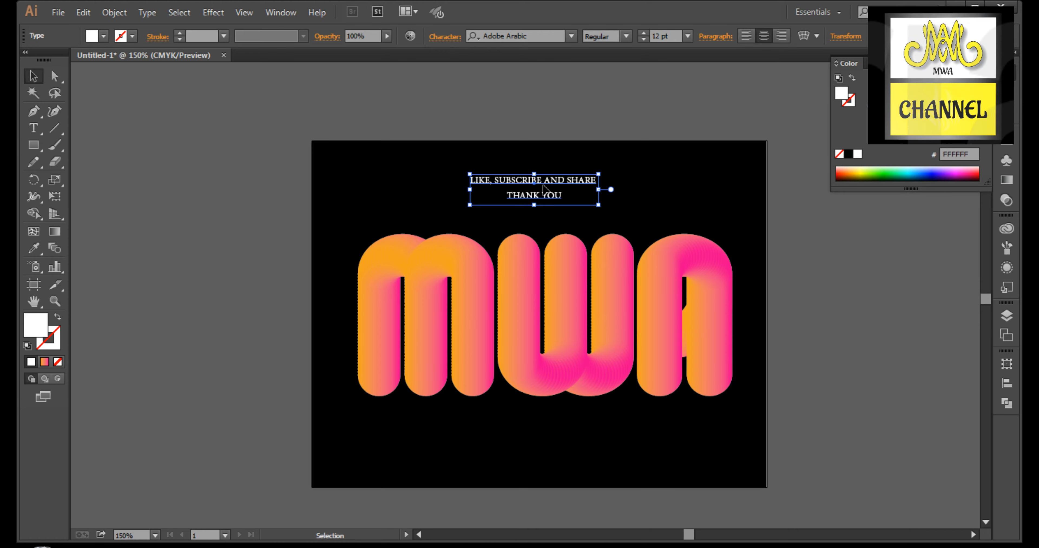
- Enlarge the white text above the lettering and place a copy of it centred below the lettering
drag(534, 204, 555, 460)
click(853, 401)
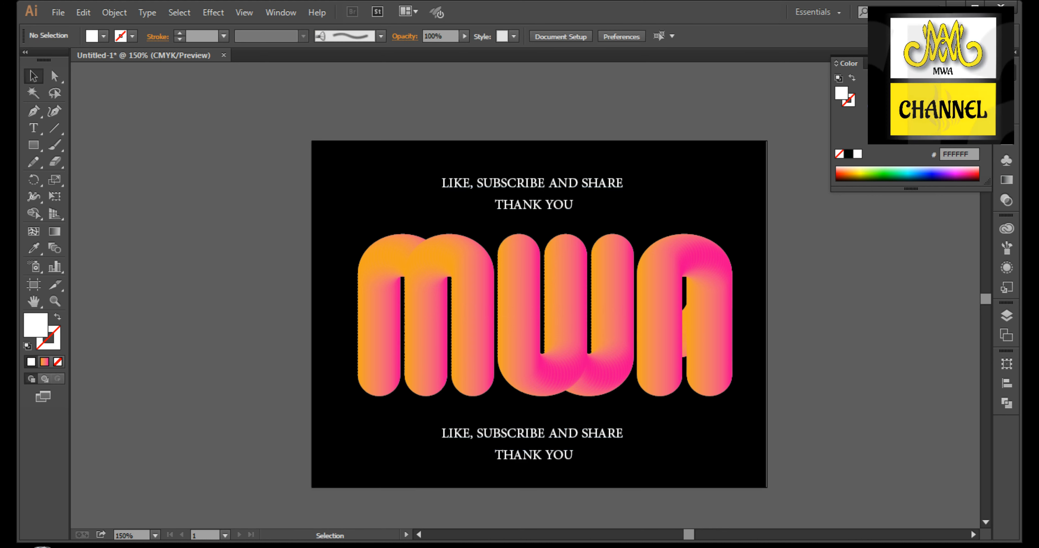
click(1006, 73)
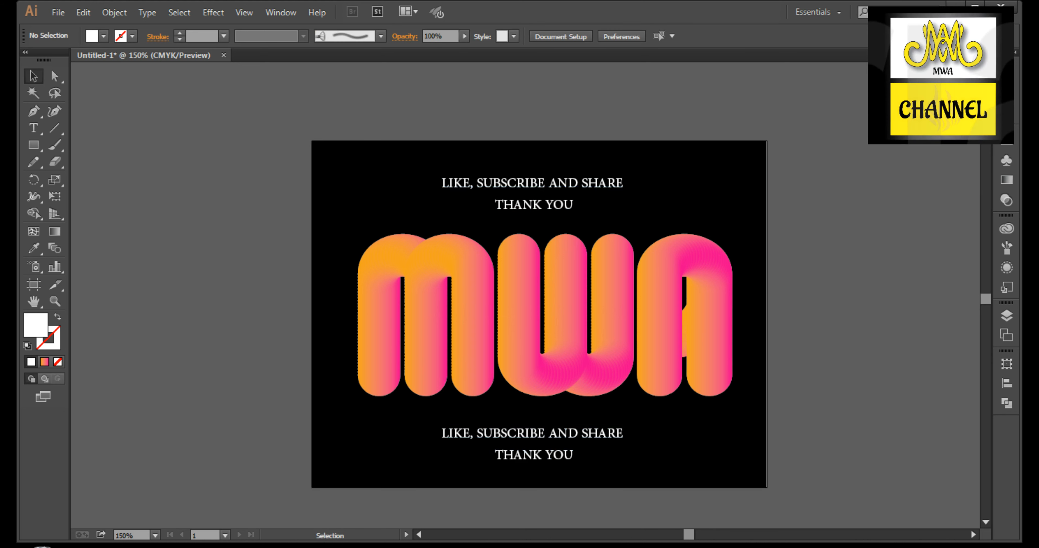
click(35, 286)
click(55, 301)
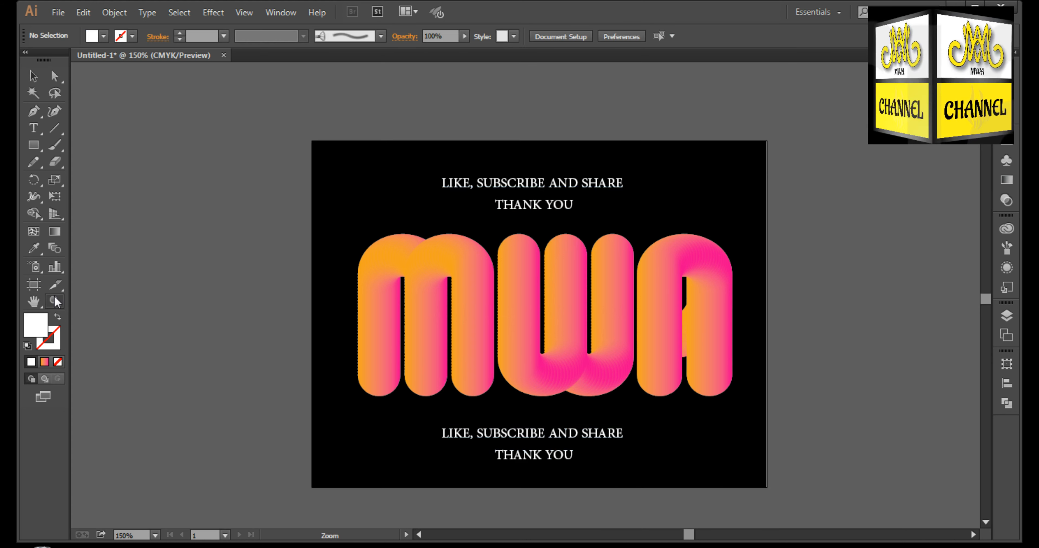